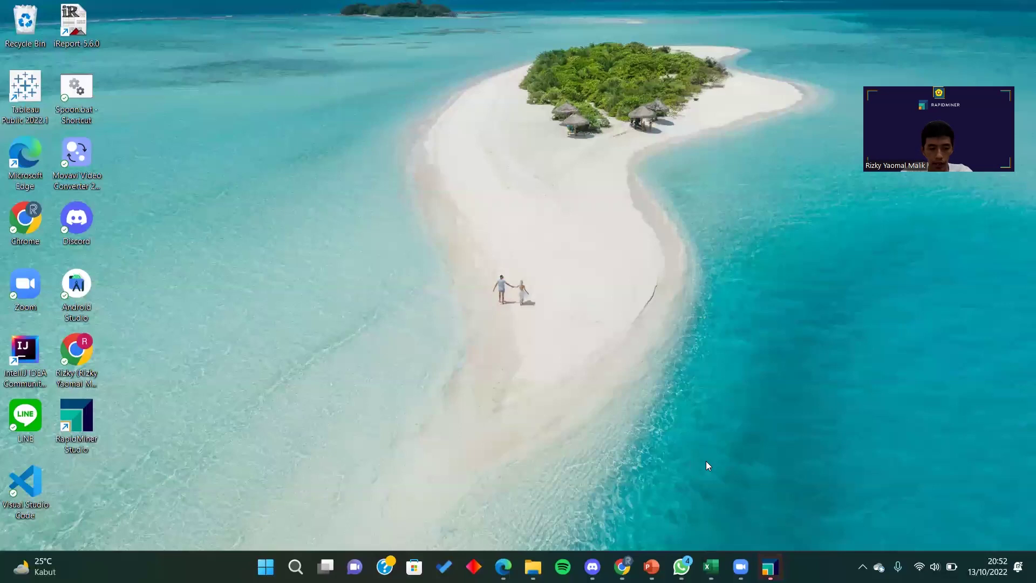
Step: Switch to RapidMiner Studio, start a blank process and choose Data Pembelian Laptop.xlsx from the UTS folder for import
left_click(770, 566)
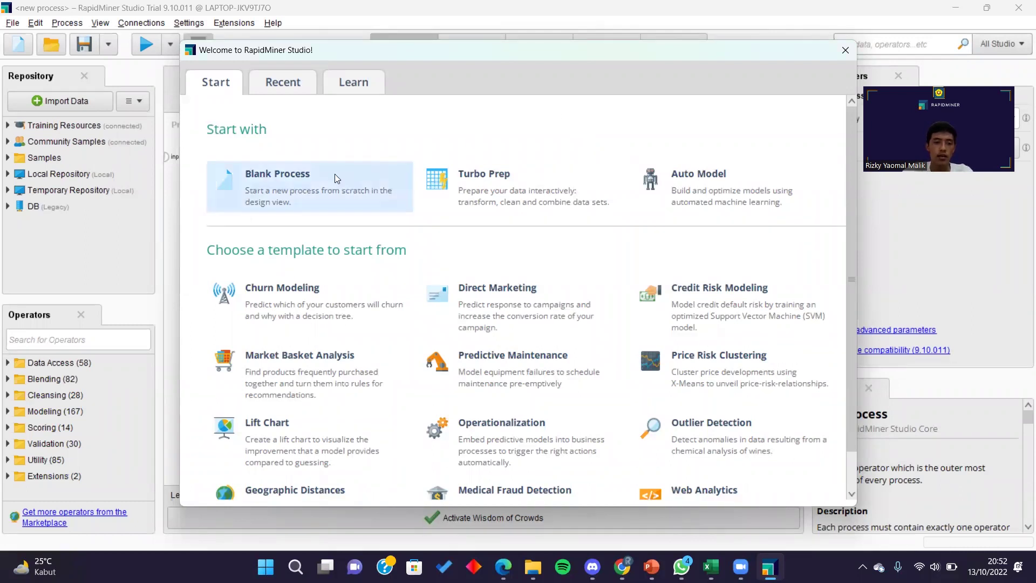
left_click(280, 192)
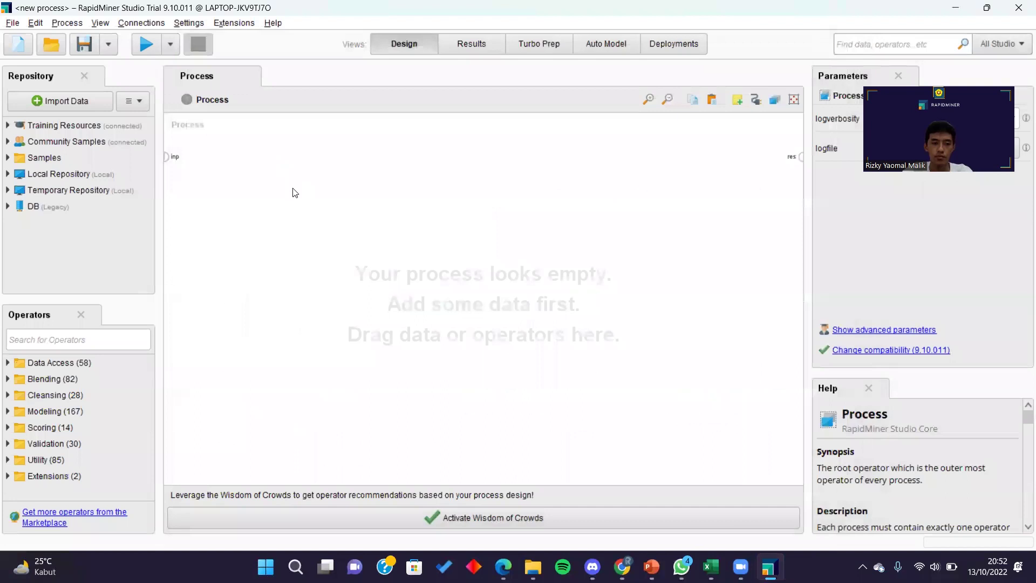
left_click(75, 105)
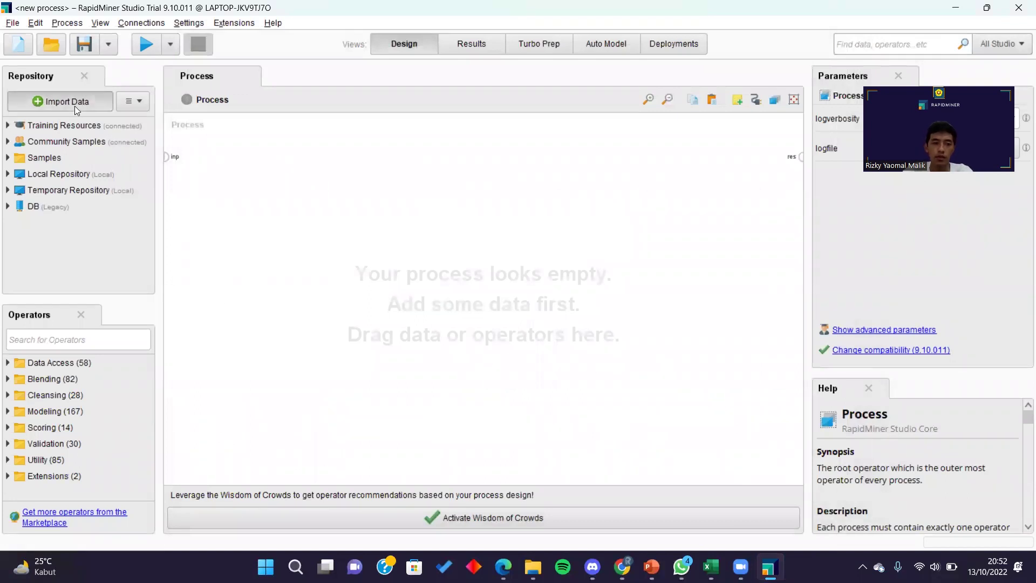
left_click(389, 147)
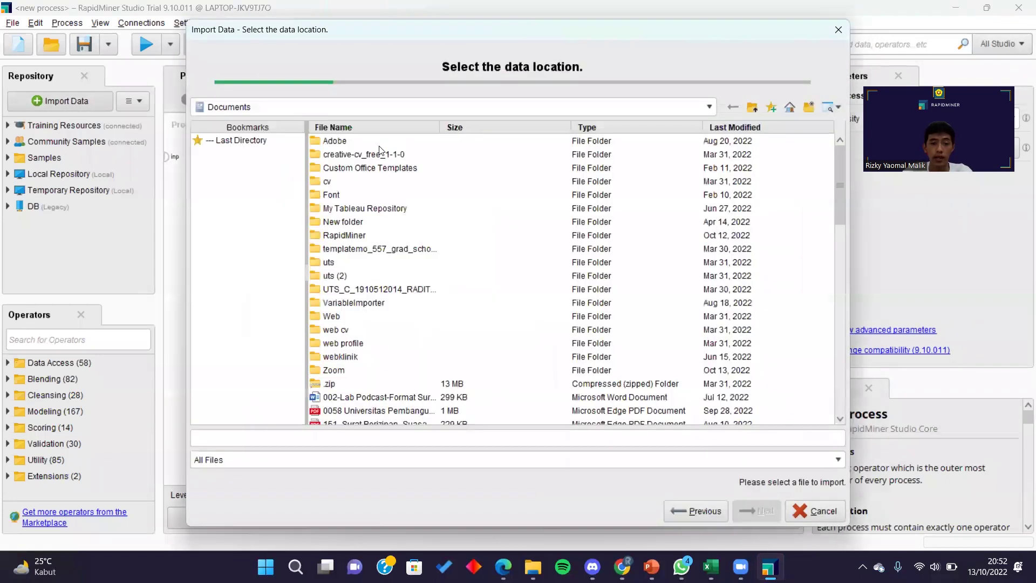
left_click(276, 143)
left_click(352, 142)
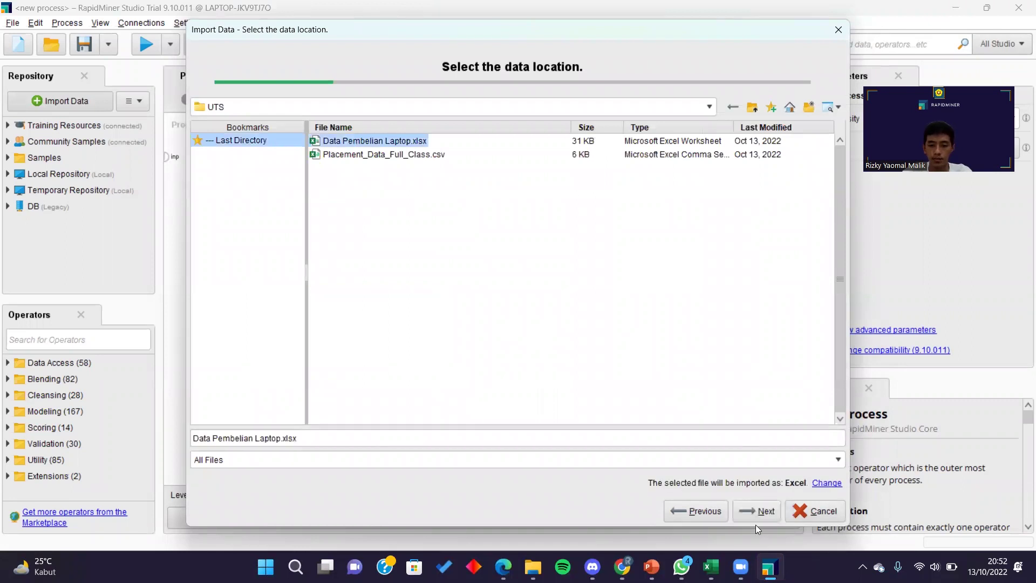
left_click(758, 508)
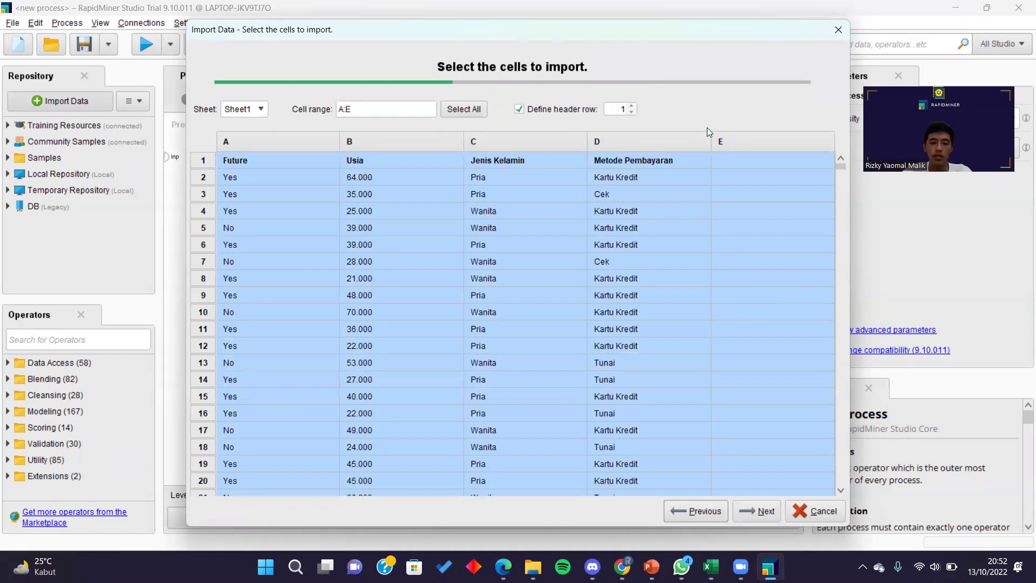
Step: Limit the cells to import from Sheet1 to the range A:D and continue to the column formatting
scroll(802, 174, "down", 1)
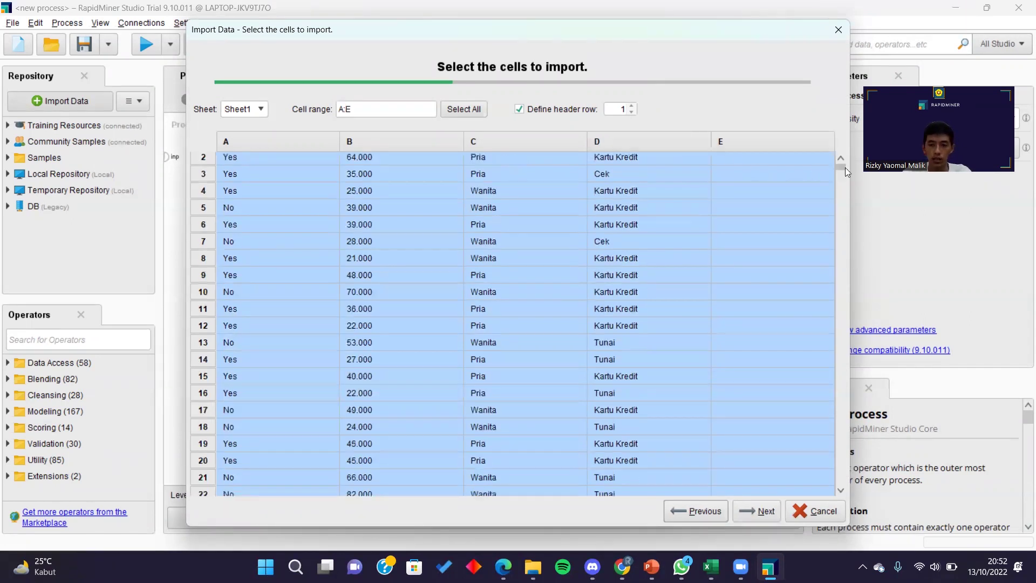
left_click_drag(843, 169, 834, 70)
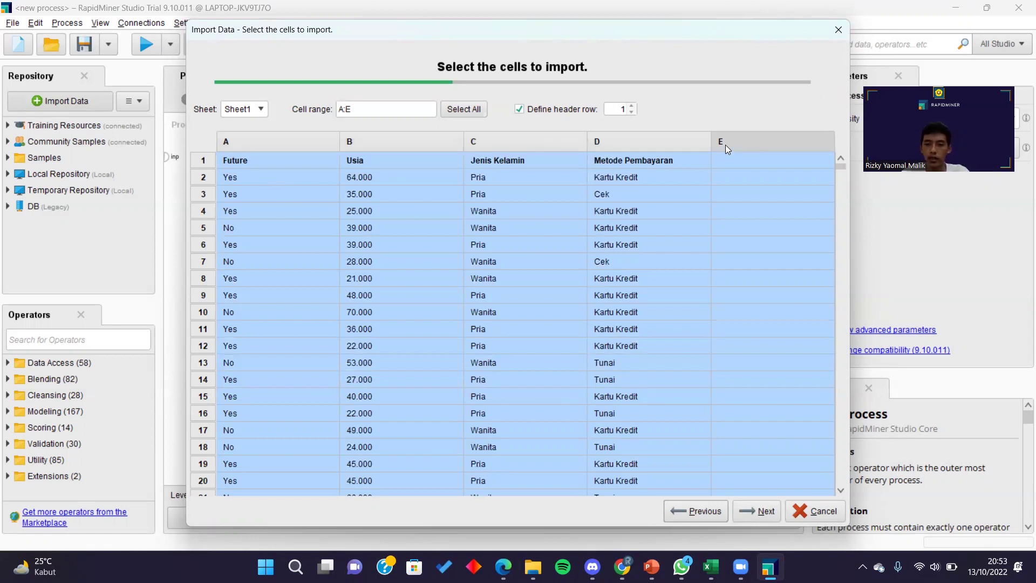
scroll(725, 145, "down", 3)
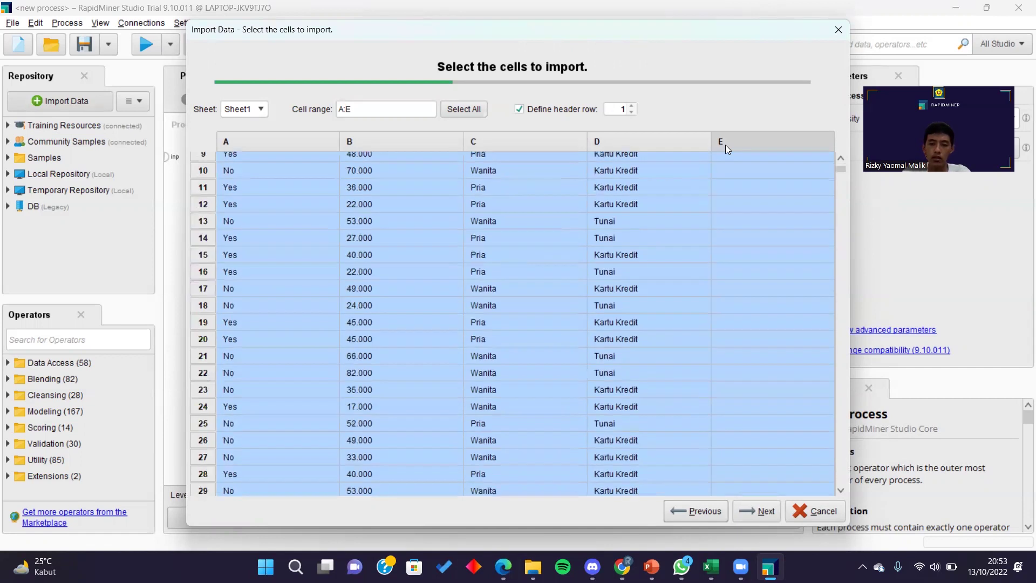
scroll(725, 144, "down", 3)
scroll(726, 145, "up", 6)
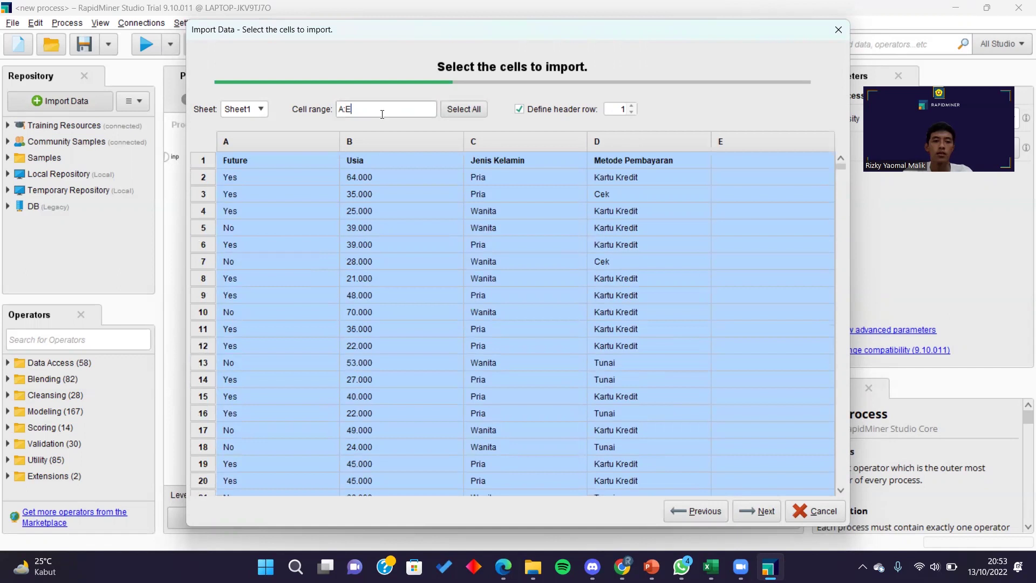
left_click(382, 115)
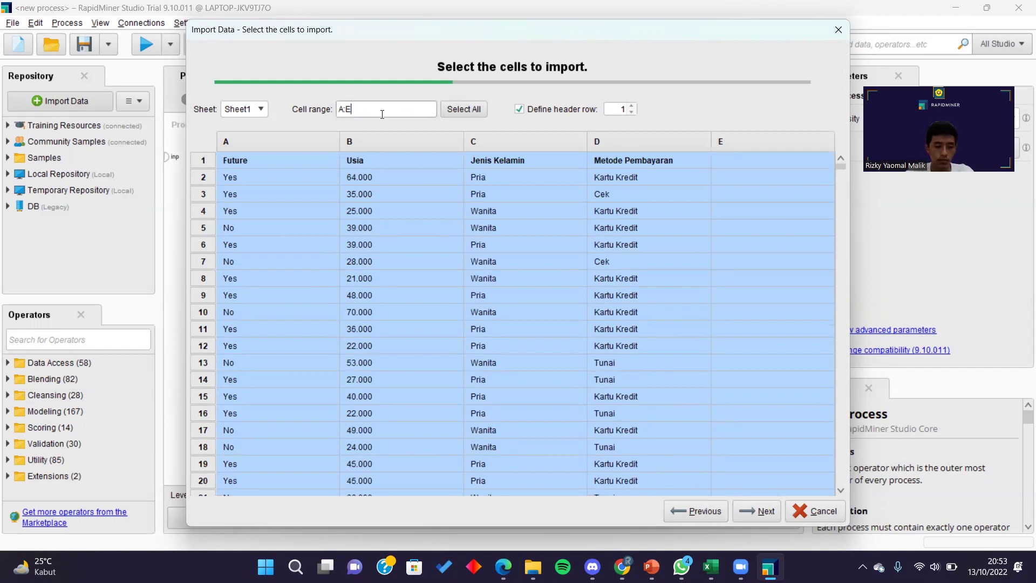
key("BackSpace")
type("D")
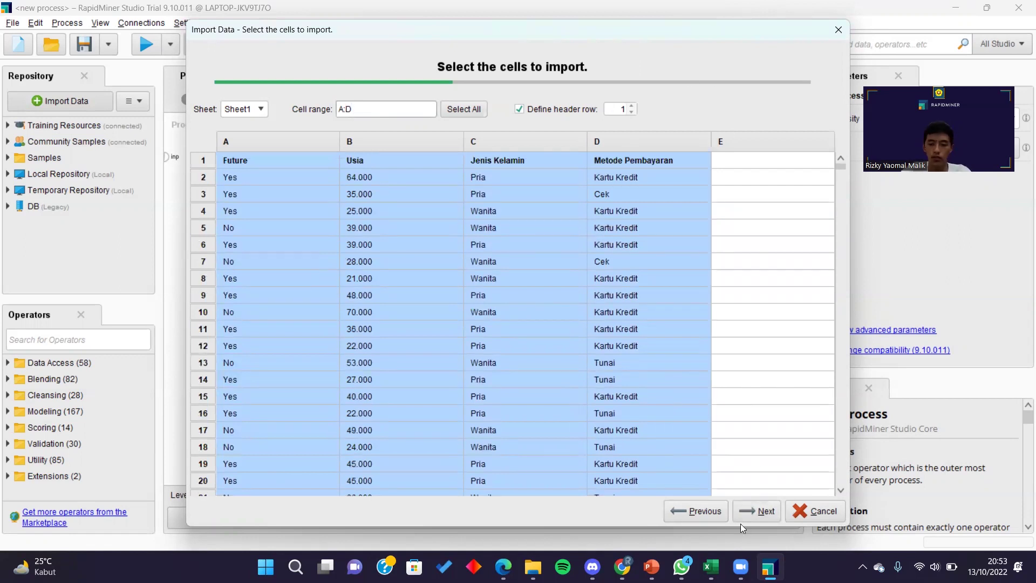
left_click(757, 511)
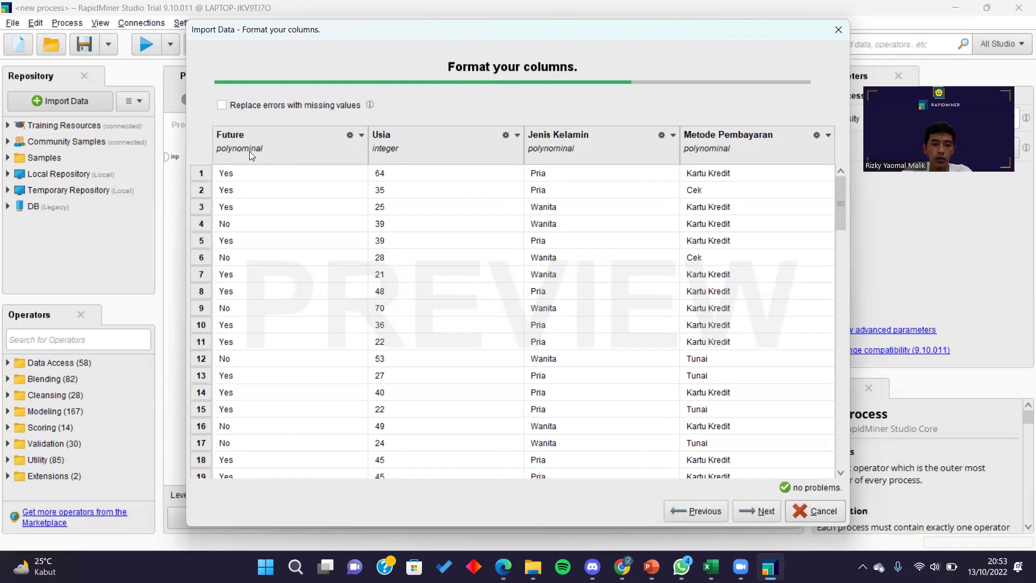
Step: Change the data type of the Future and Jenis Kelamin columns to binominal
left_click(360, 136)
mouse_move(382, 146)
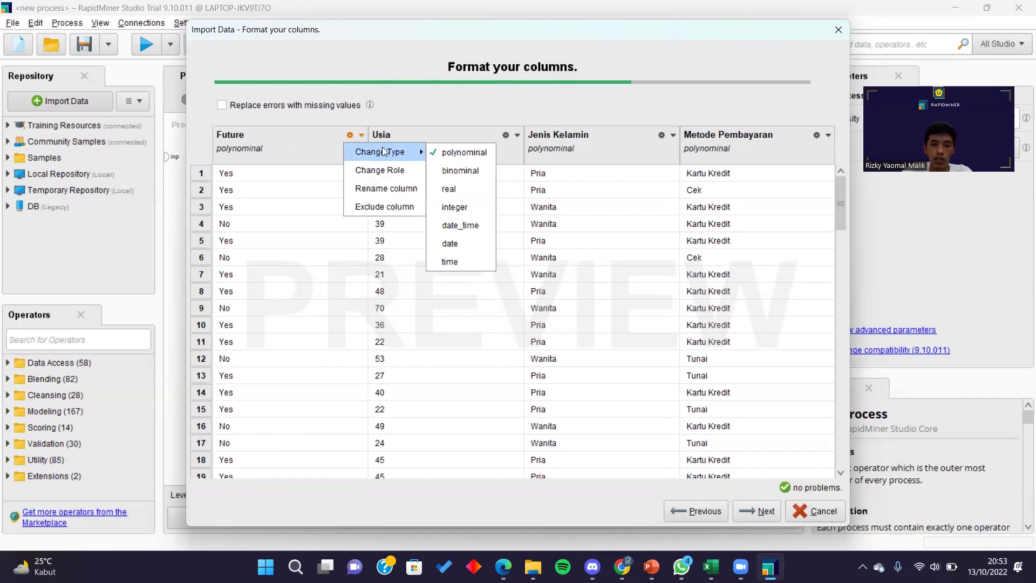
left_click(467, 169)
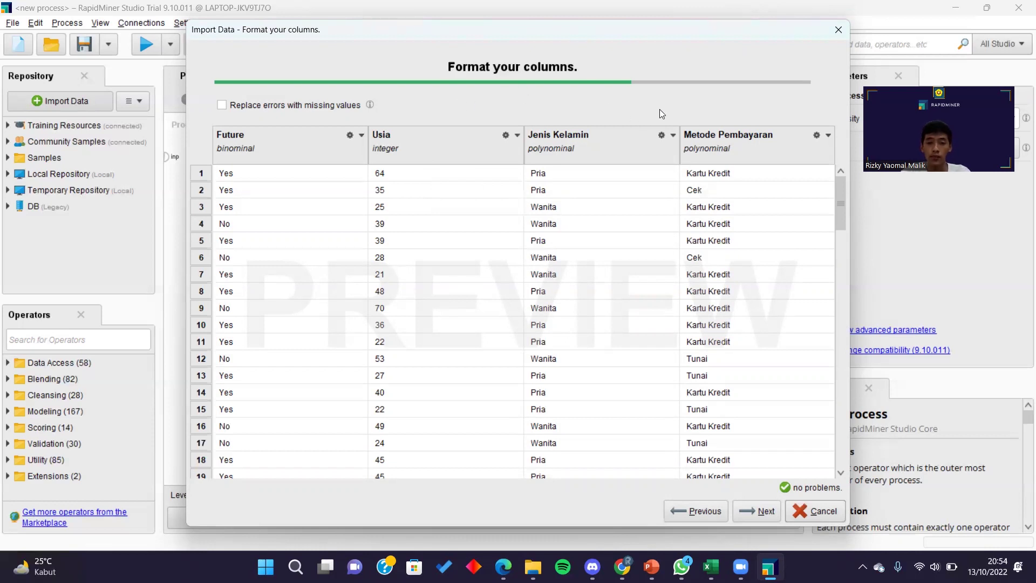
left_click(673, 135)
mouse_move(701, 151)
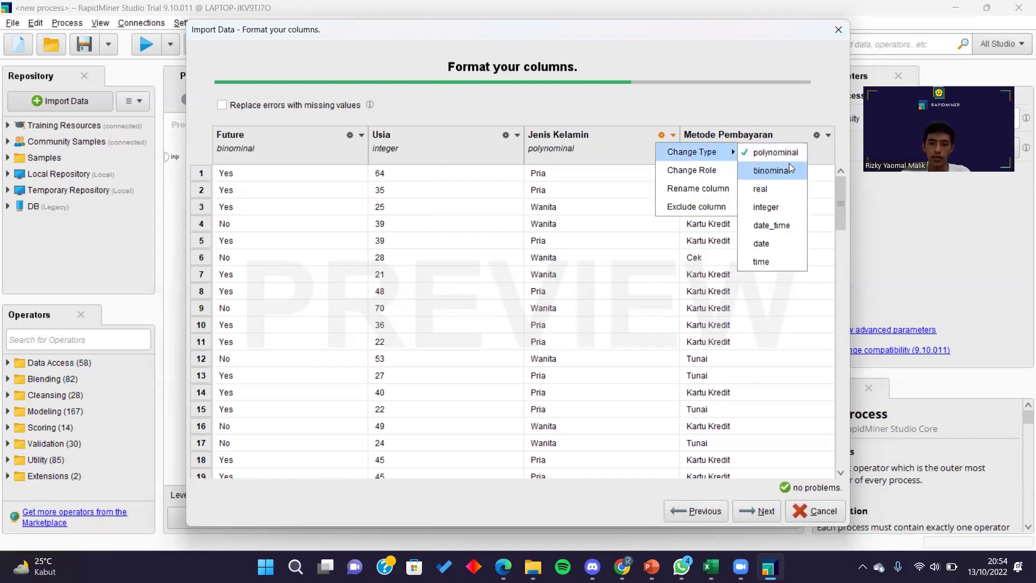
left_click(788, 170)
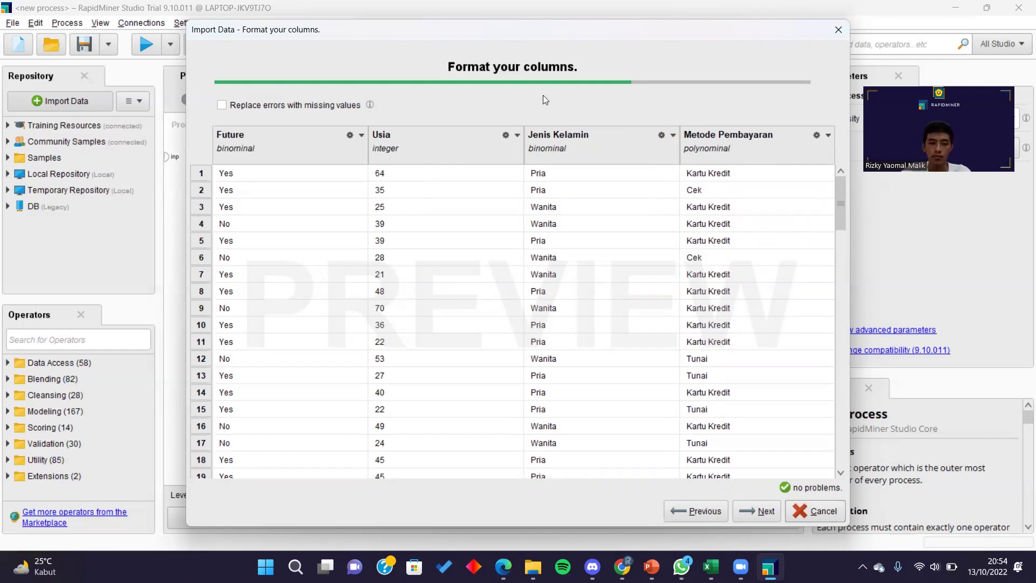
Step: Assign the label role to the Future column
left_click(361, 136)
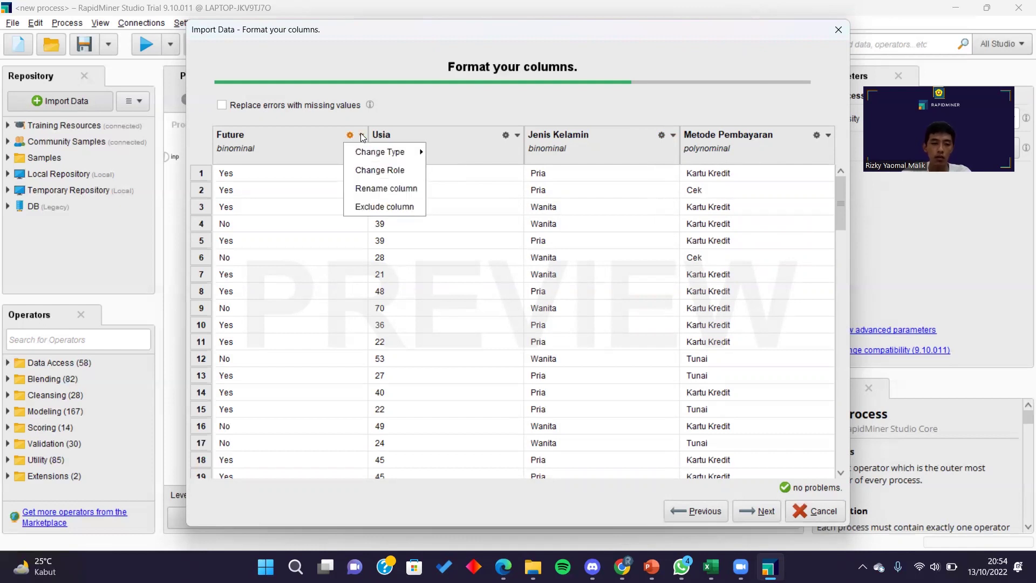
left_click(395, 170)
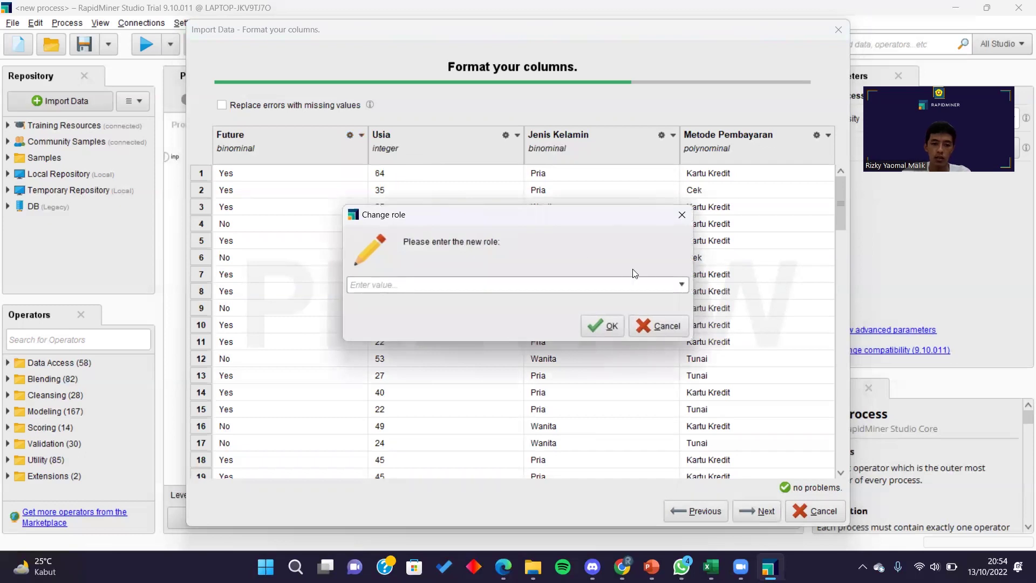
left_click(683, 287)
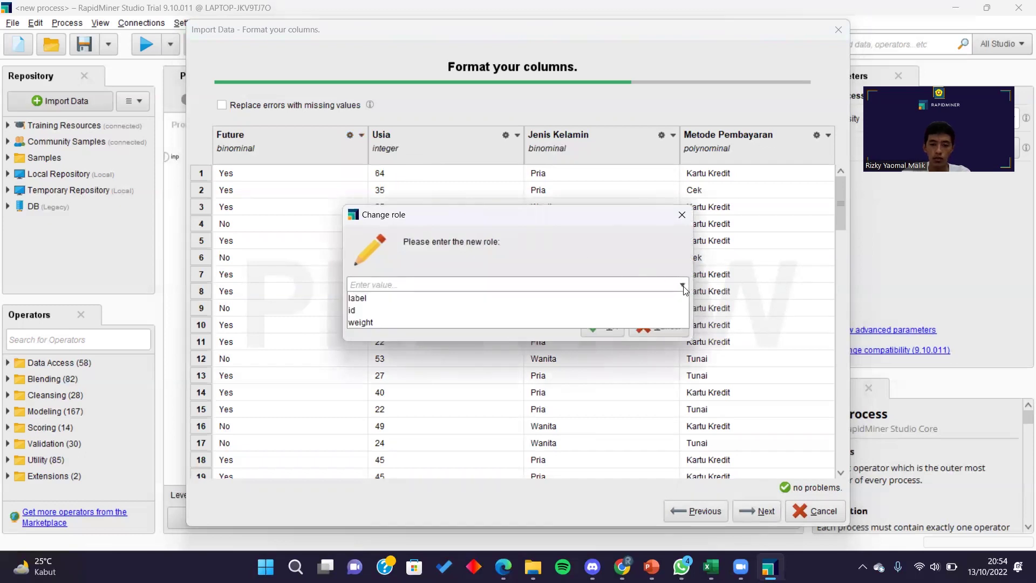
left_click(524, 295)
left_click(605, 325)
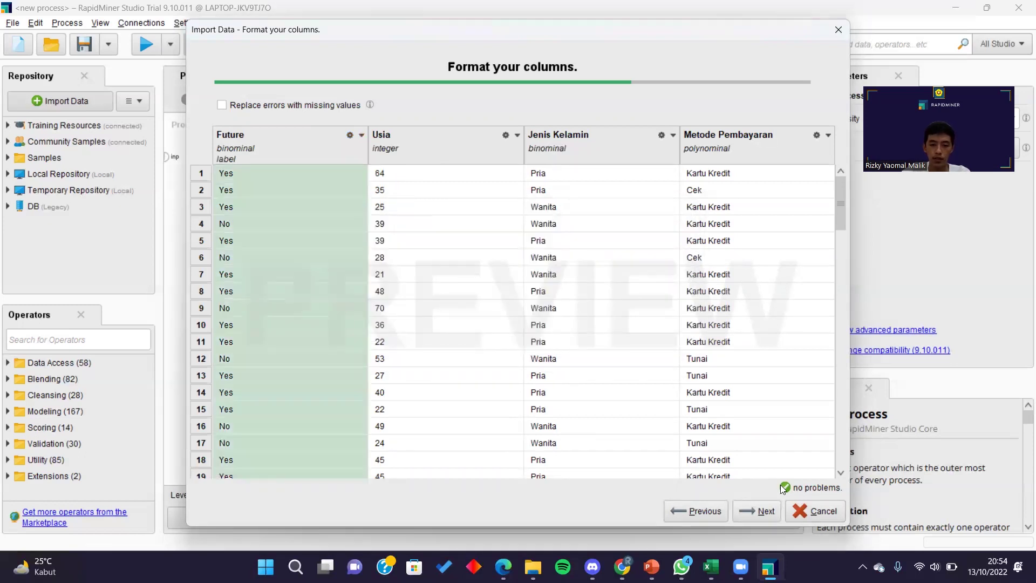
Step: Store the imported data in the Local Repository as Data Pembelian Laptop and finish the import
left_click(757, 513)
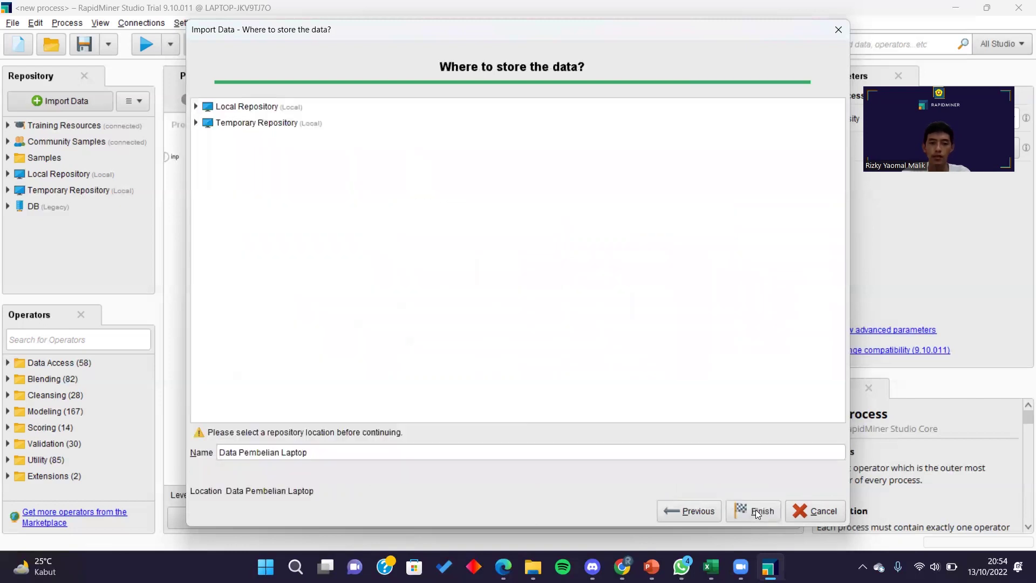
left_click(255, 109)
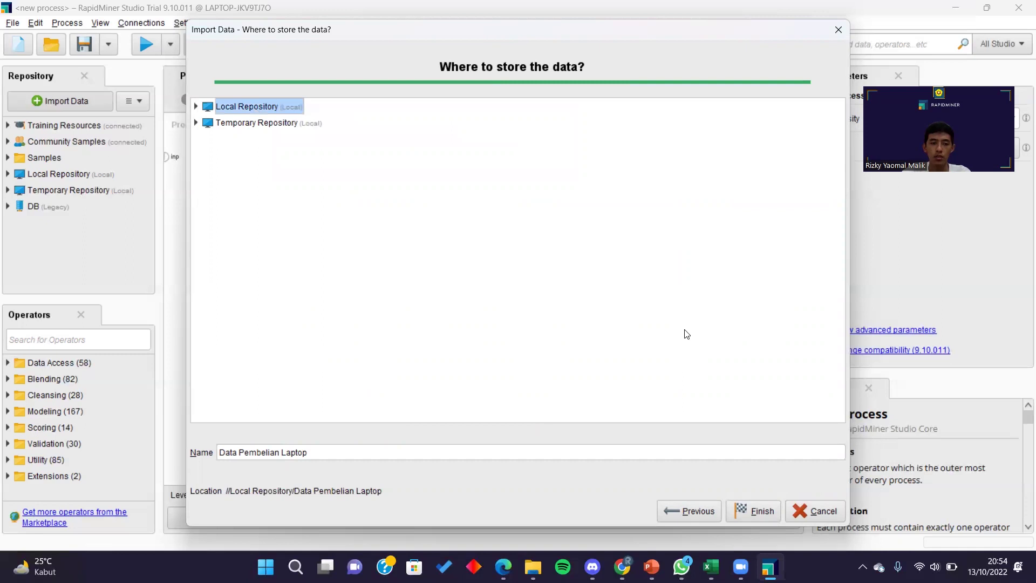
left_click(753, 513)
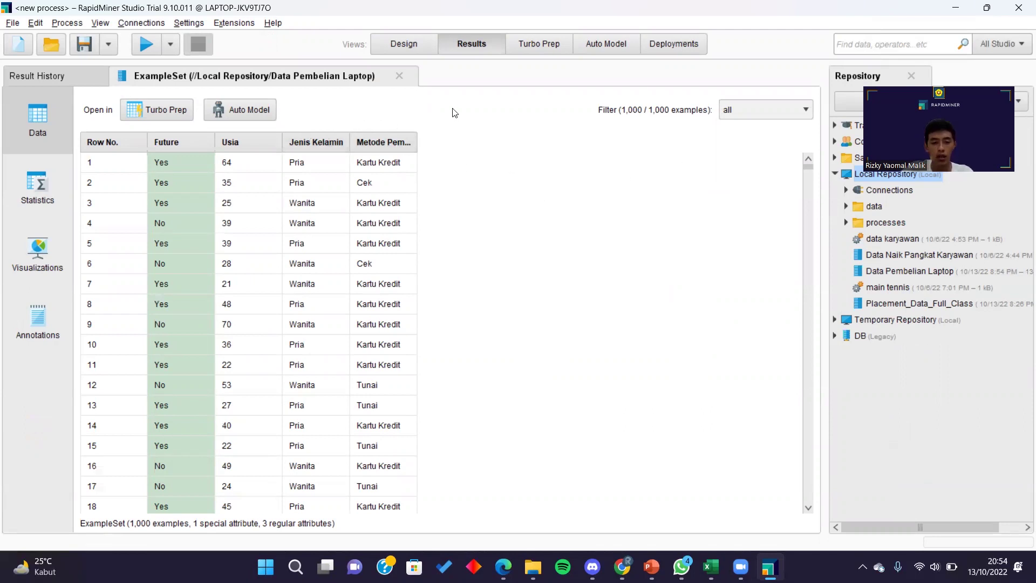
Step: Return to the process design and place the Data Pembelian Laptop dataset from the Local Repository on the canvas
left_click(405, 45)
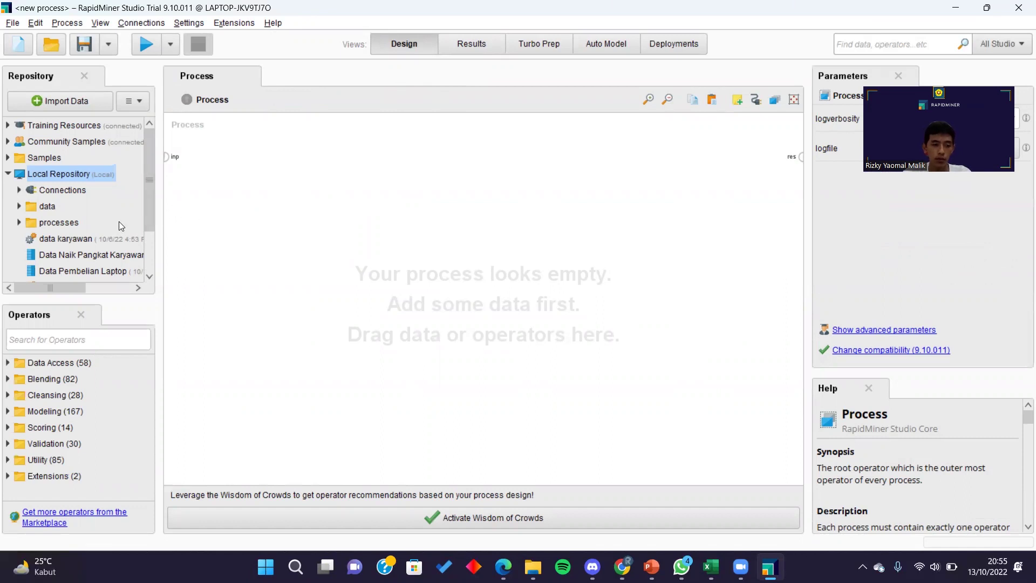
scroll(119, 221, "down", 1)
left_click(73, 253)
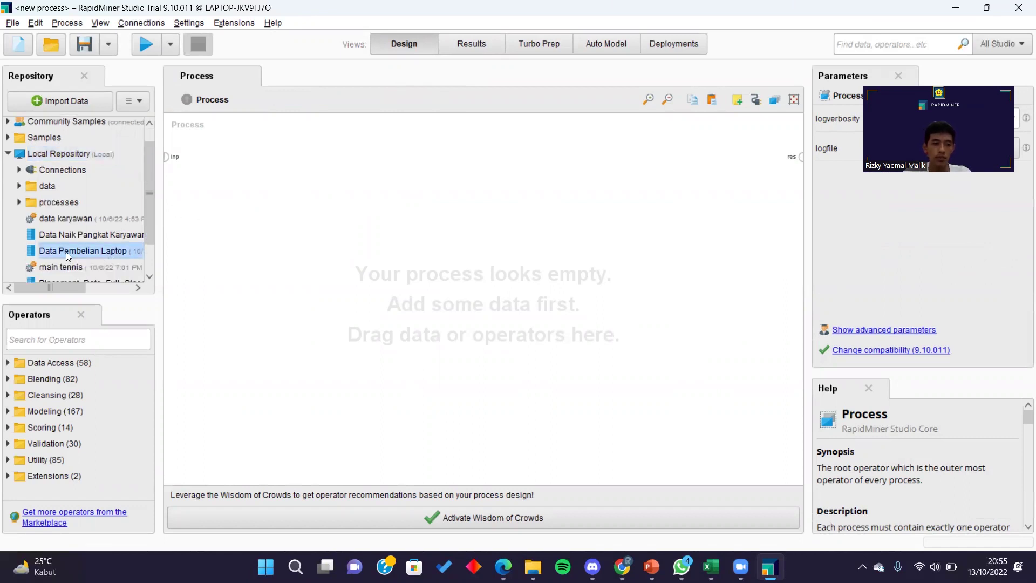
mouse_move(65, 255)
left_click_drag(41, 251, 202, 241)
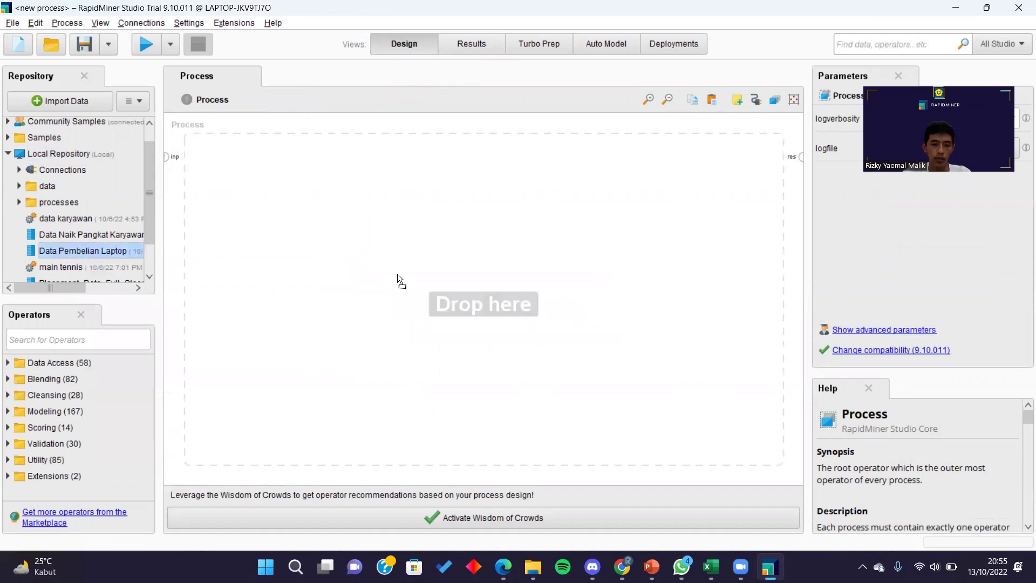
left_click_drag(407, 276, 406, 268)
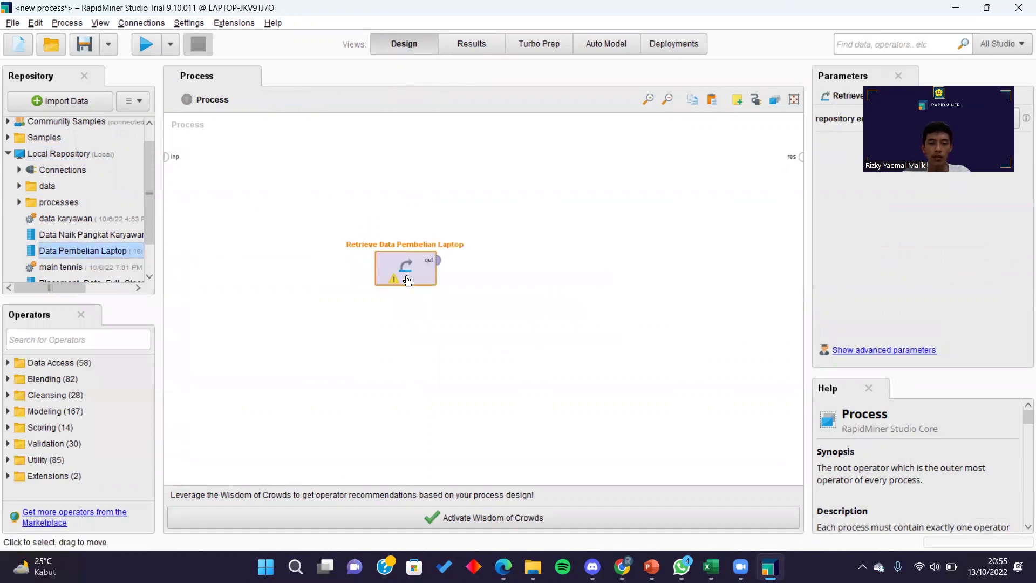
left_click(265, 379)
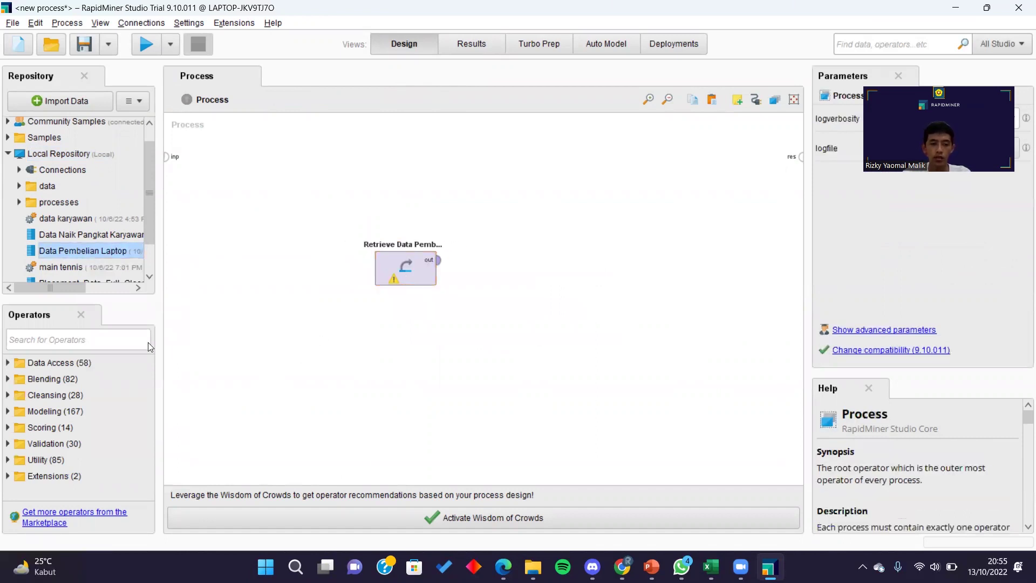
Step: Search the operators for "decision" and add a Decision Tree operator beside the Retrieve operator
left_click(114, 336)
type("de")
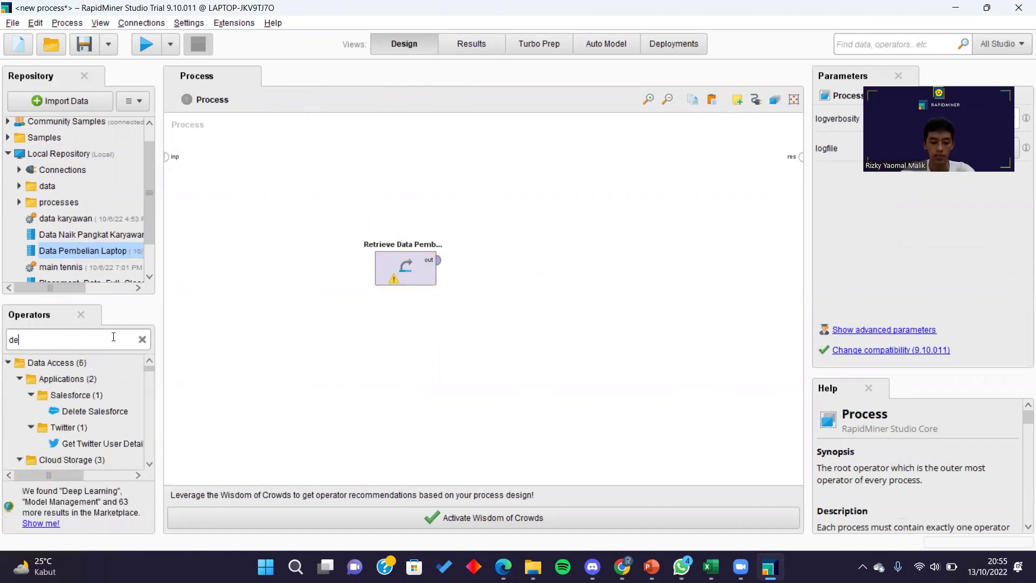
type("cision")
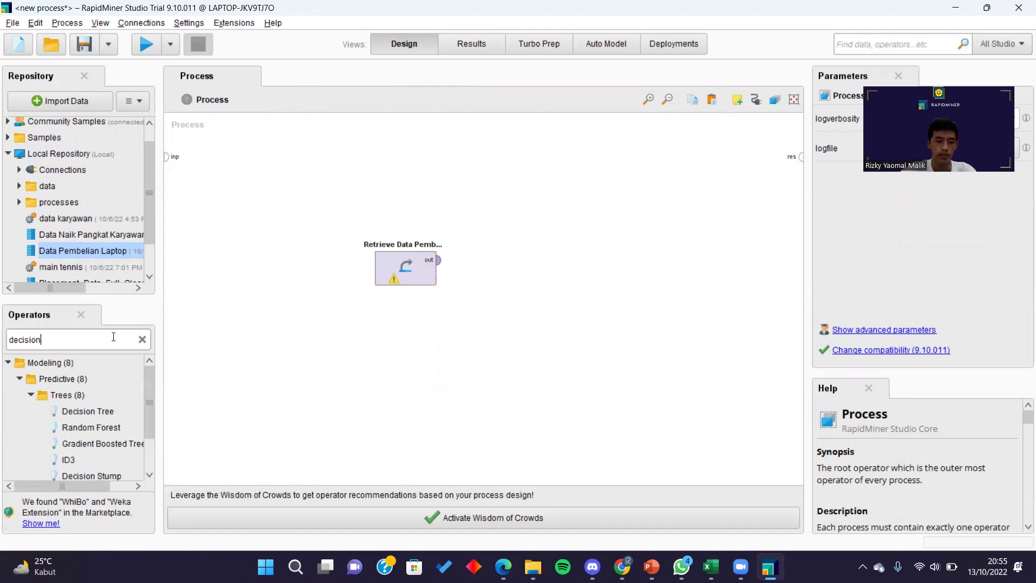
left_click_drag(96, 411, 99, 404)
left_click(112, 413)
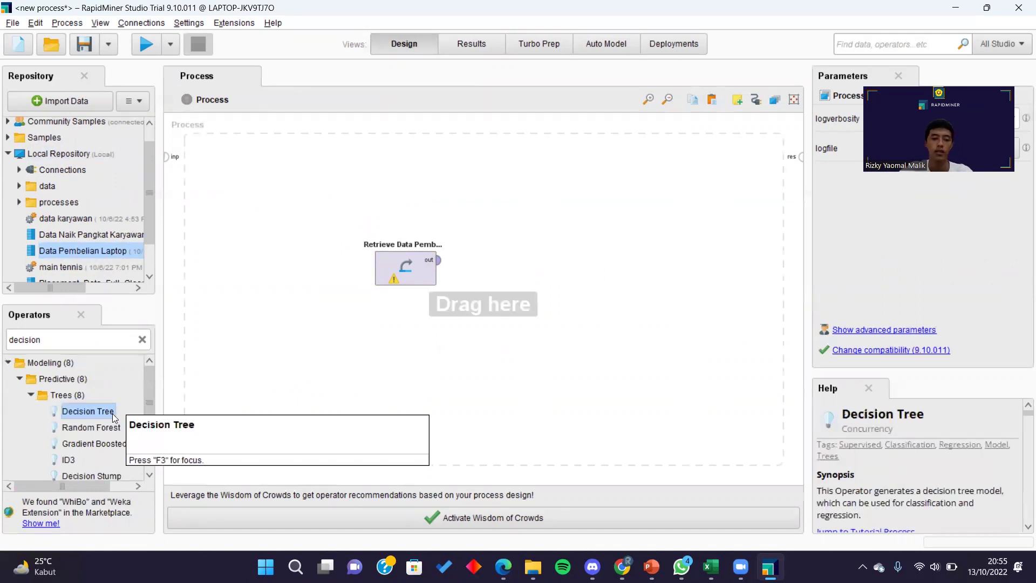
left_click_drag(90, 412, 510, 264)
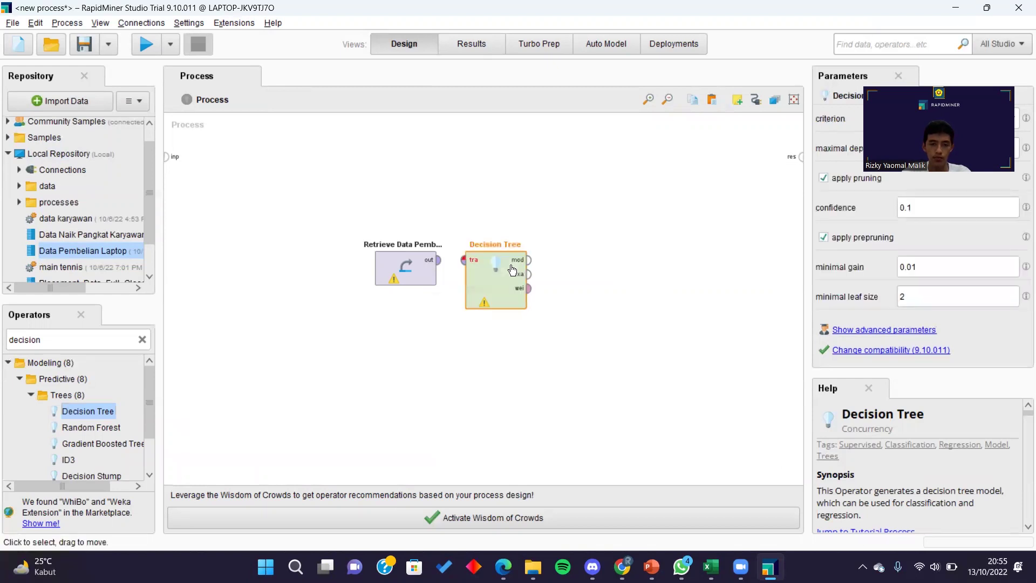
Step: Connect the output of the Retrieve Data Pembelian Laptop operator to the training input of the Decision Tree operator
left_click(402, 273)
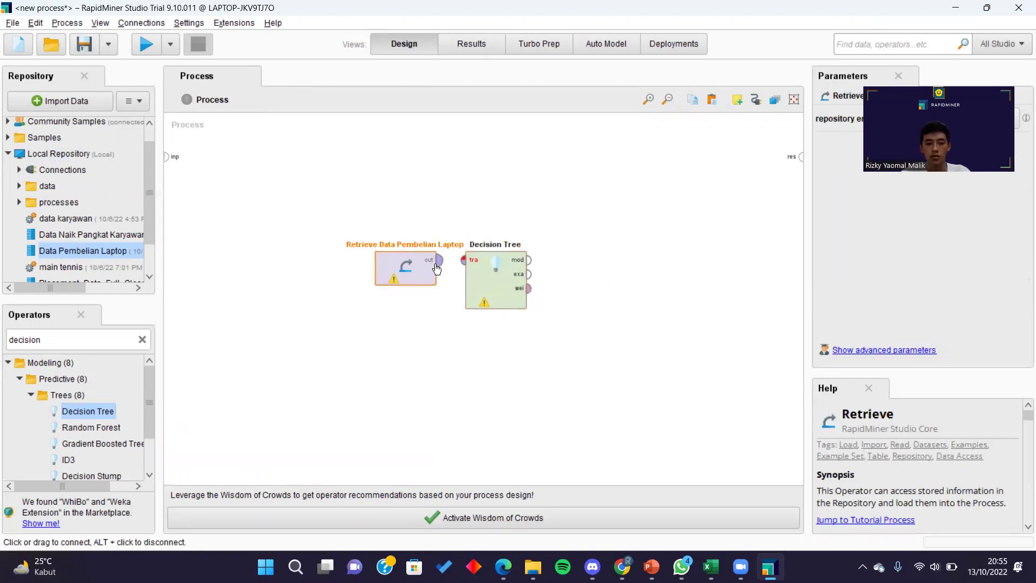
left_click(439, 264)
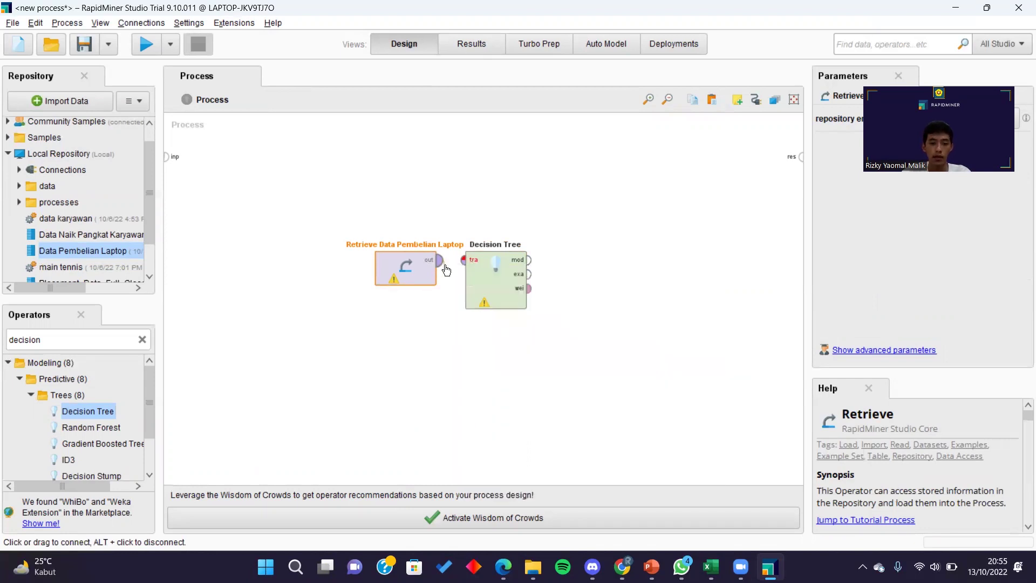
left_click(466, 262)
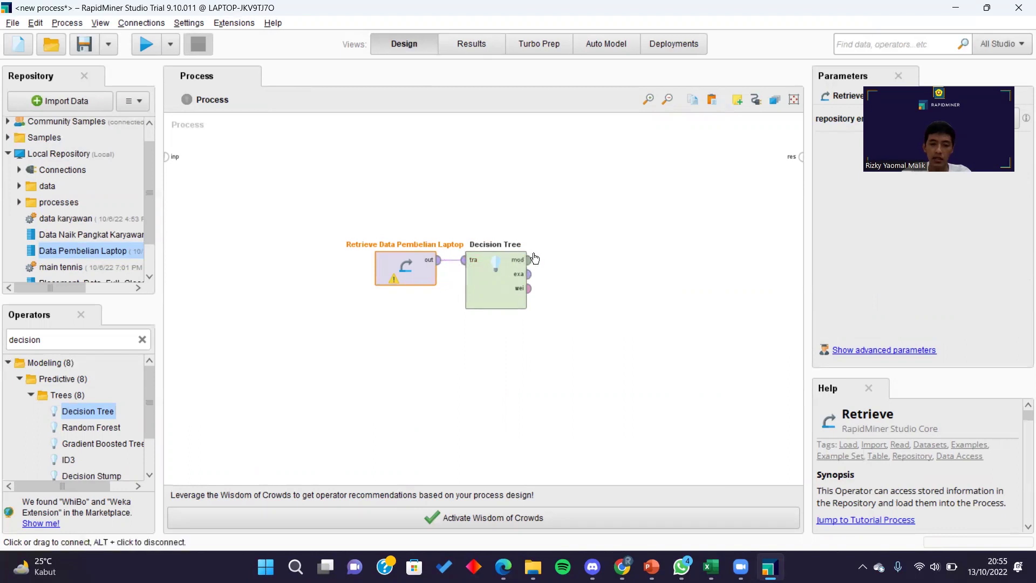
Step: Connect the Decision Tree's model, example set and weights outputs to three separate result ports of the process
mouse_move(532, 271)
left_click(528, 266)
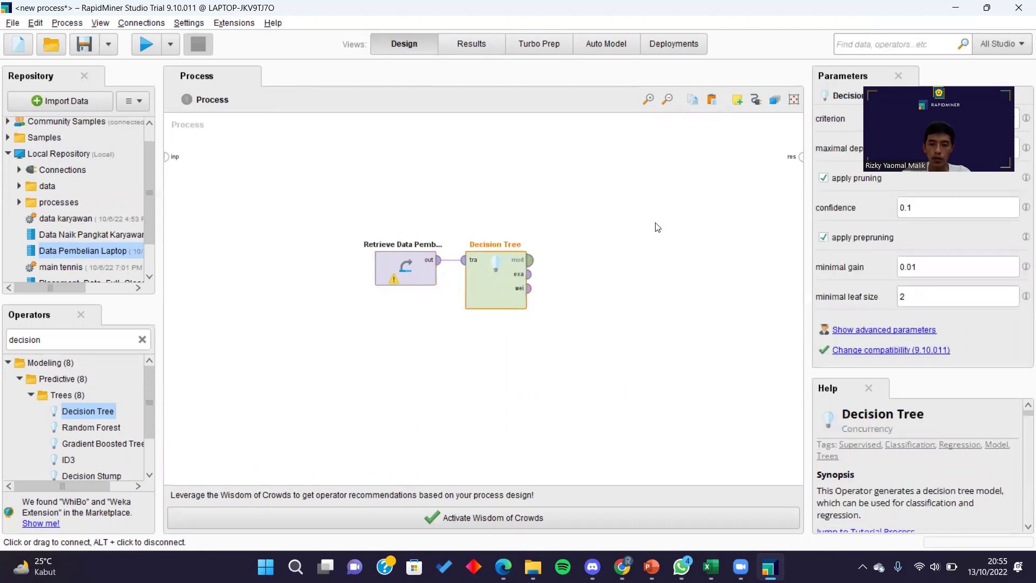
left_click(802, 161)
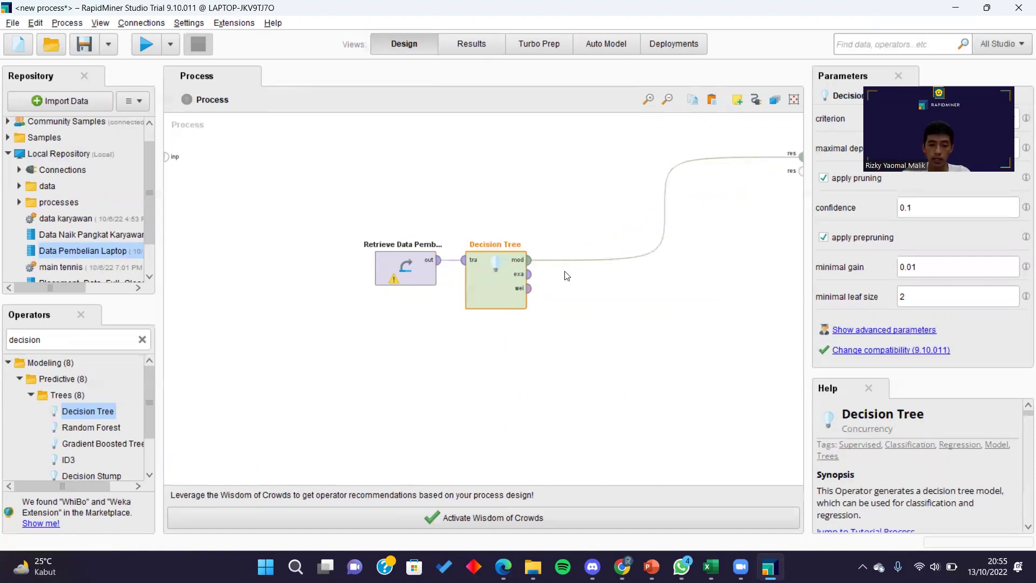
left_click(529, 274)
left_click(801, 170)
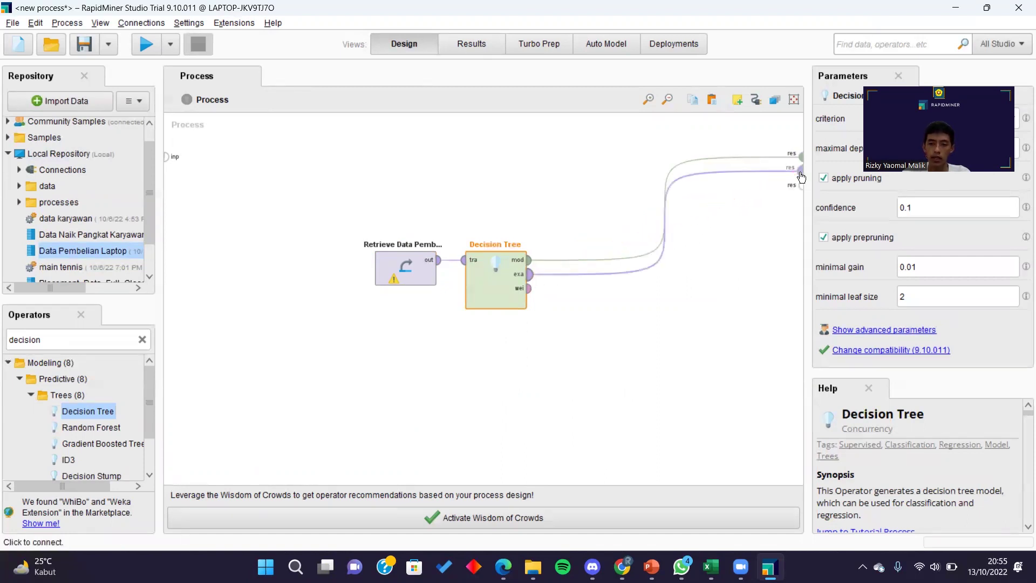
left_click(531, 290)
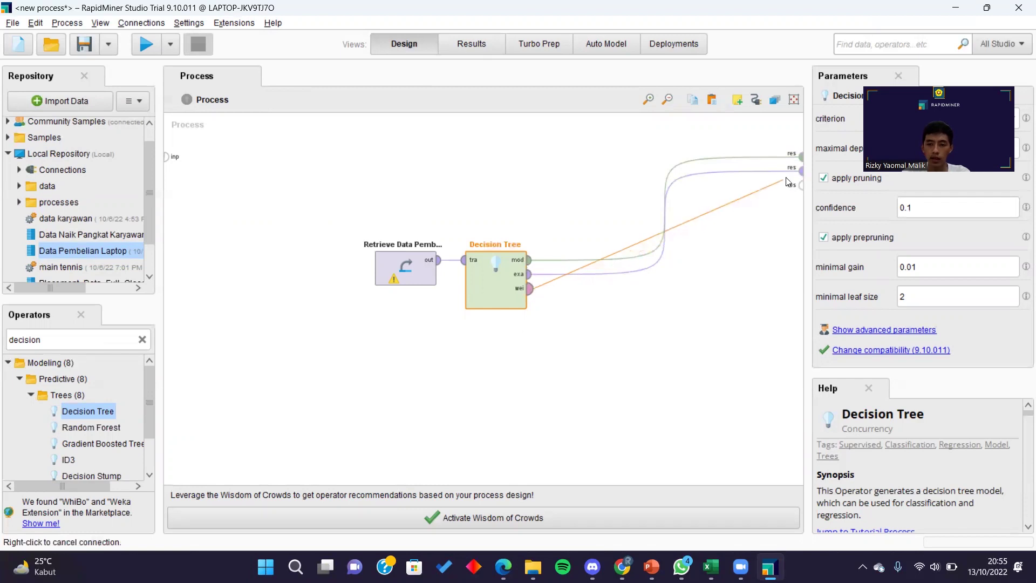
left_click(797, 186)
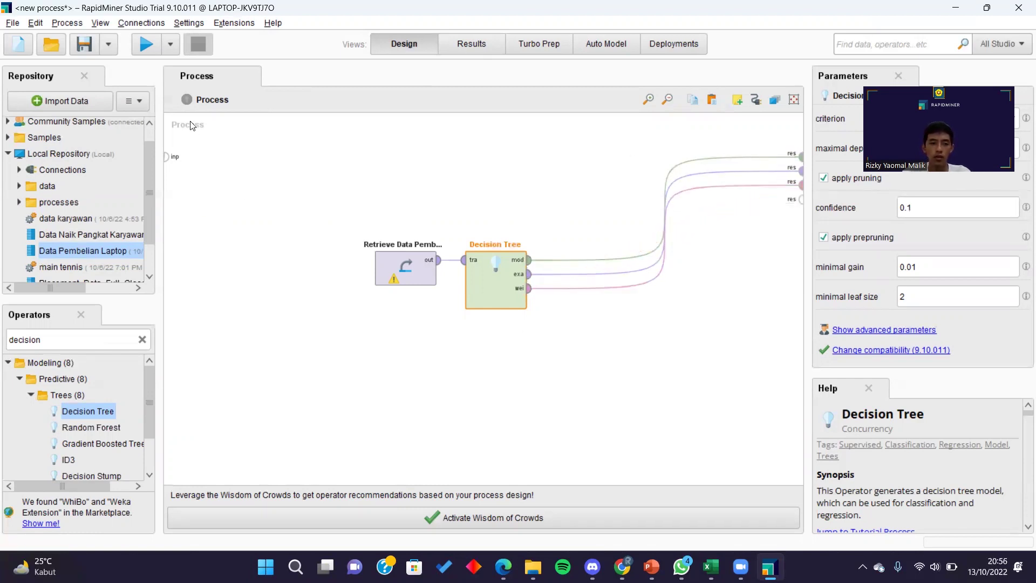
Step: Run the process and open the graph of the Decision Tree result
left_click(149, 46)
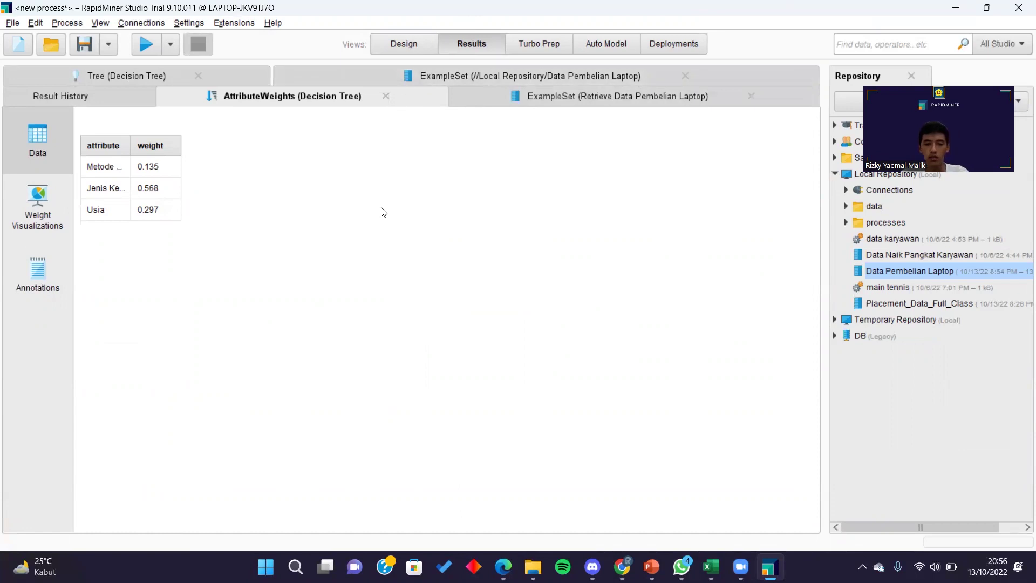
left_click(417, 42)
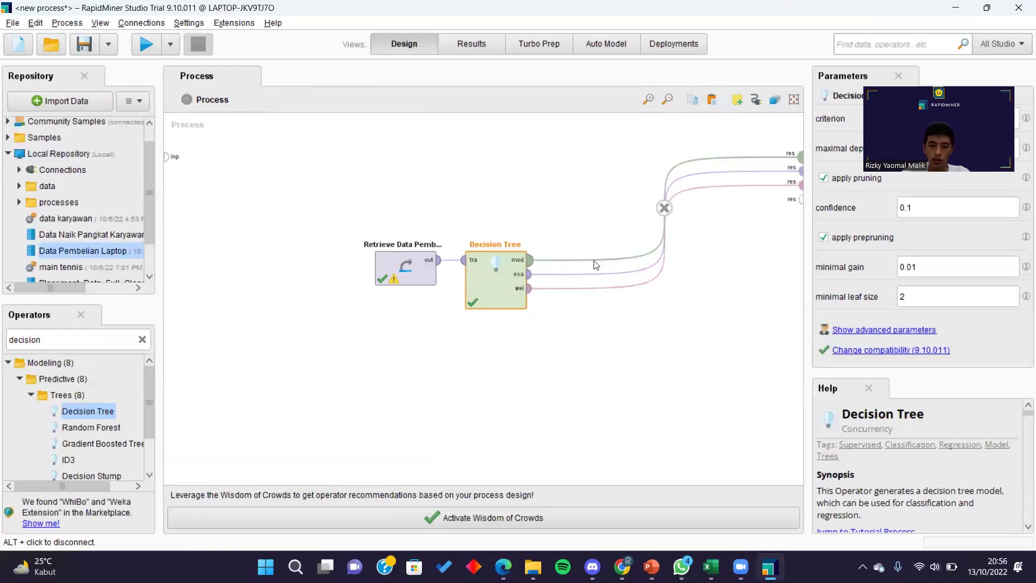
left_click(593, 208)
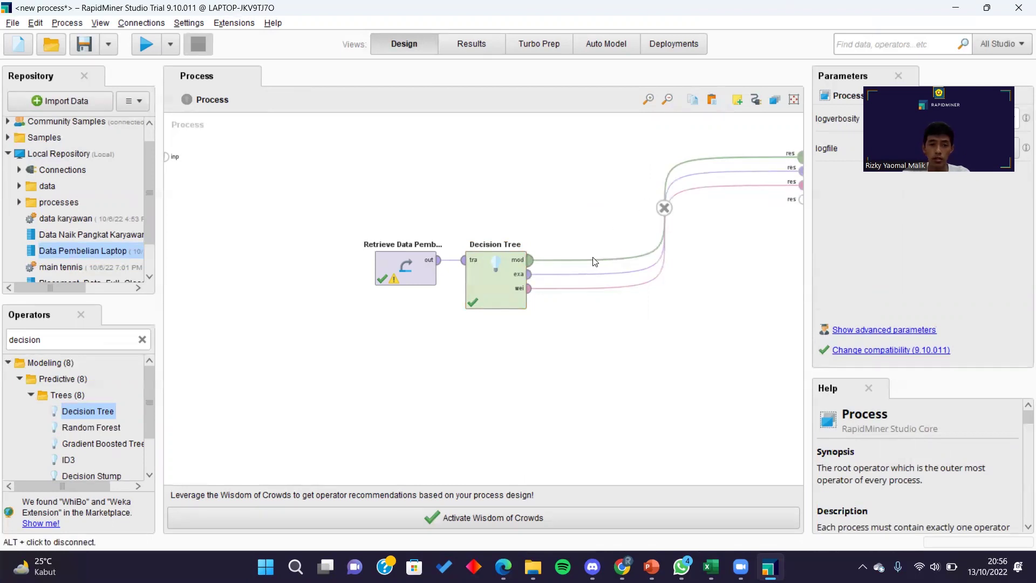
left_click(473, 44)
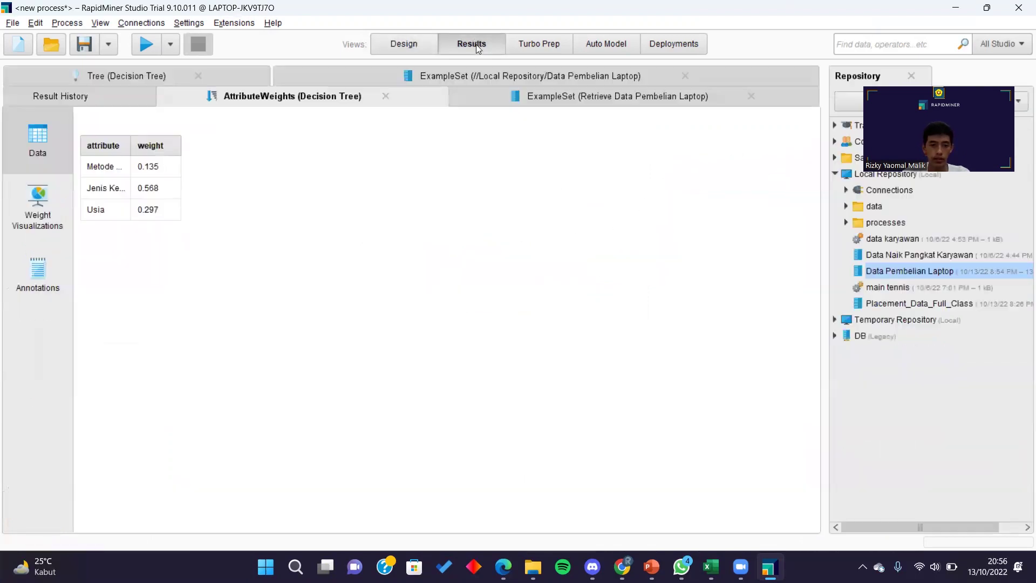
left_click(148, 75)
Step: Examine the overall structure of the decision tree, starting from the Usia root and its first split
mouse_move(621, 398)
left_mouse_down()
mouse_move(441, 443)
mouse_move(610, 407)
left_mouse_up()
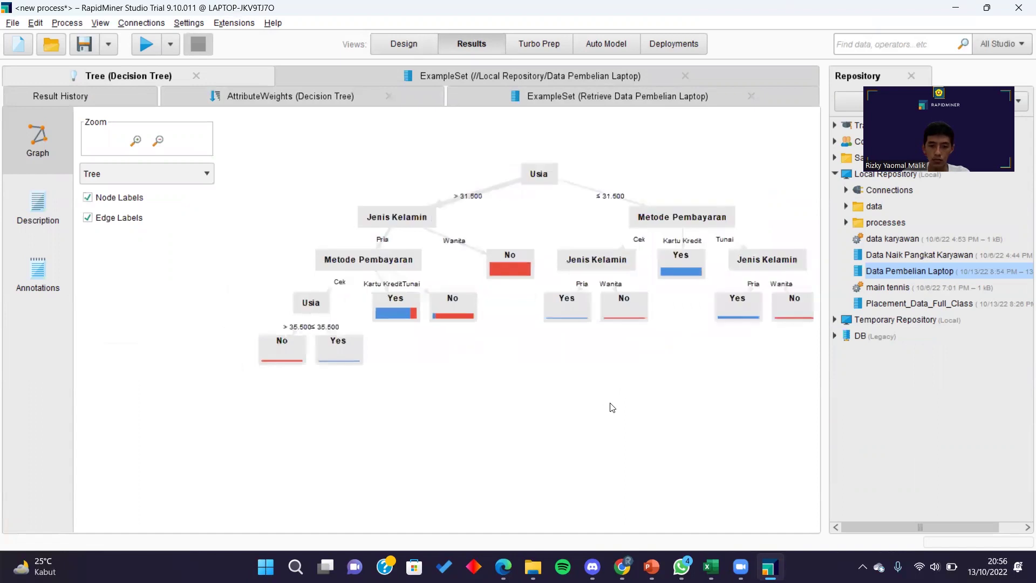
scroll(555, 390, "up", 3)
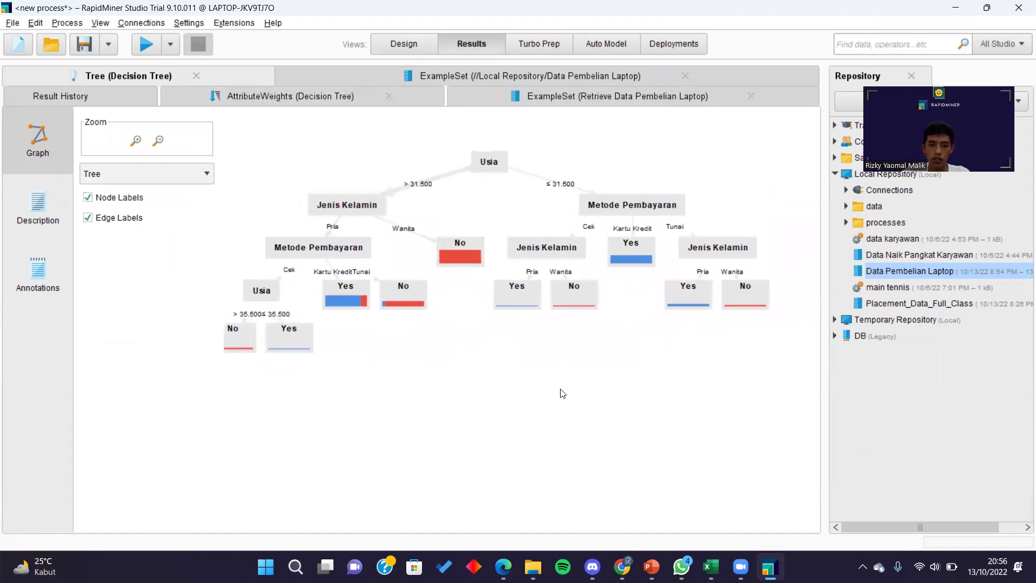
left_click_drag(502, 187, 506, 225)
scroll(509, 228, "down", 1)
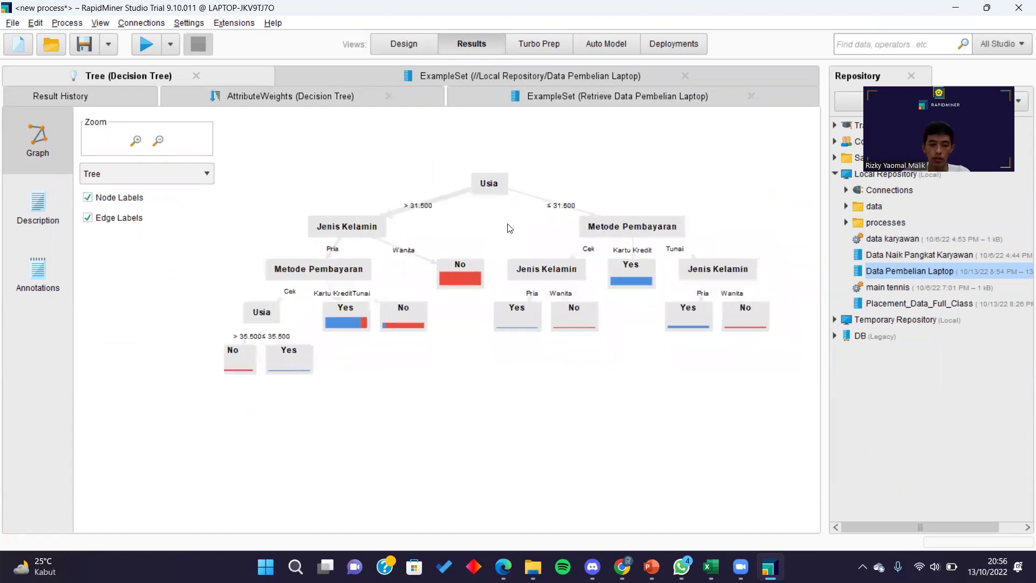
scroll(509, 228, "up", 1)
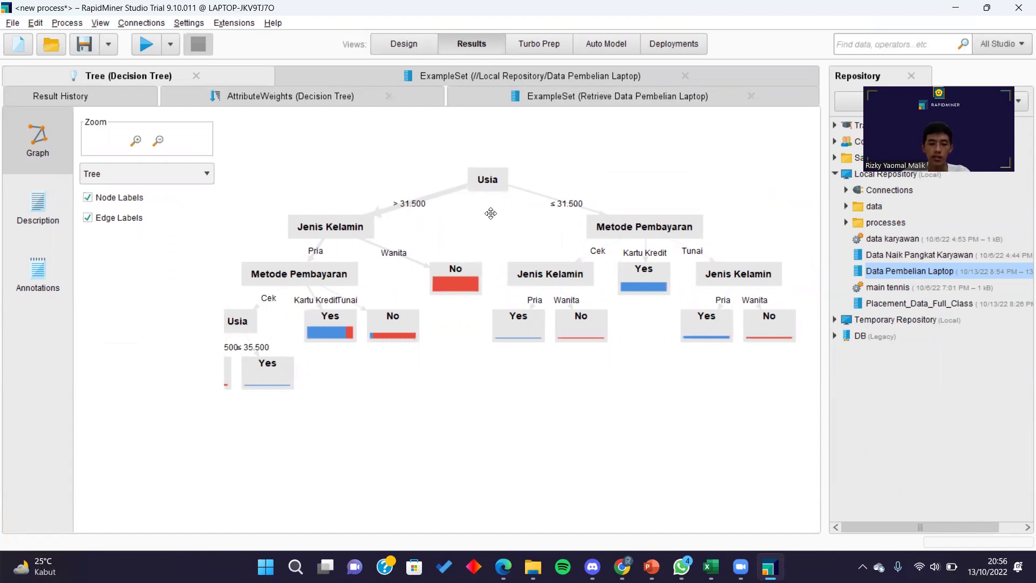
left_click_drag(490, 213, 510, 224)
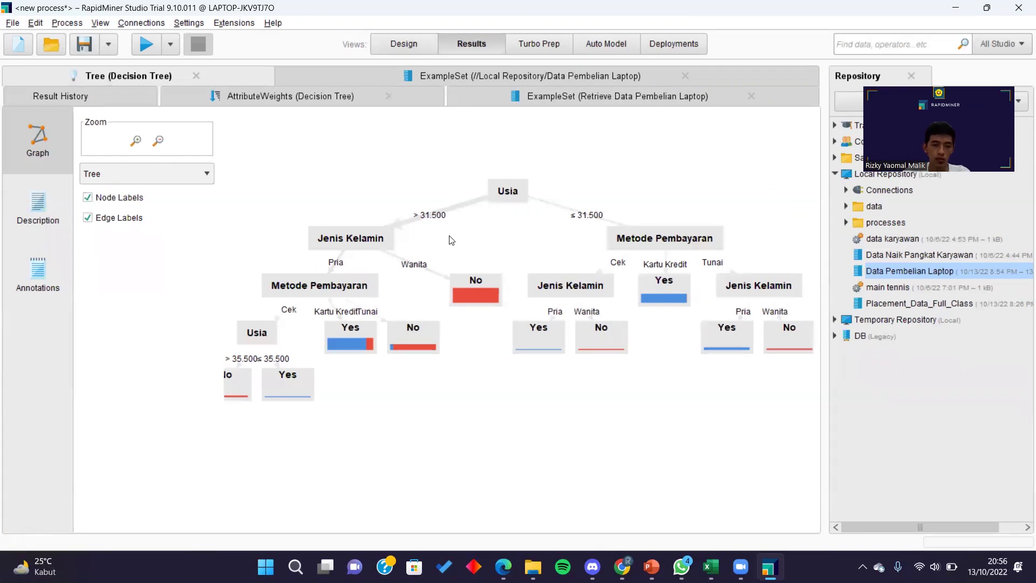
left_click_drag(451, 240, 455, 236)
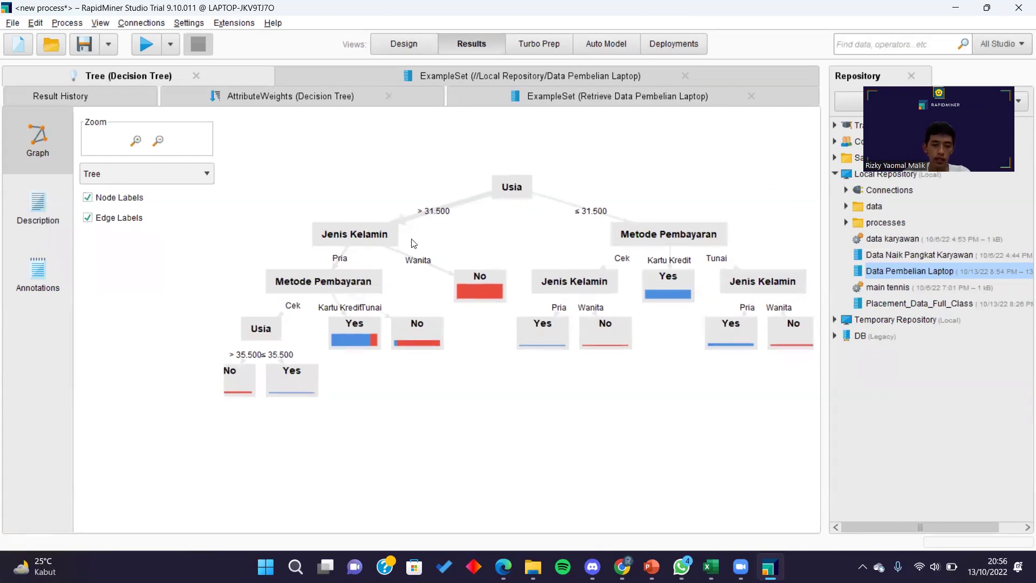
Step: Trace the Usia > 31.500 branch through Jenis Kelamin Pria and Metode Pembayaran Cek, comparing the leaves above and below 35.500
left_click(360, 233)
left_click(363, 196)
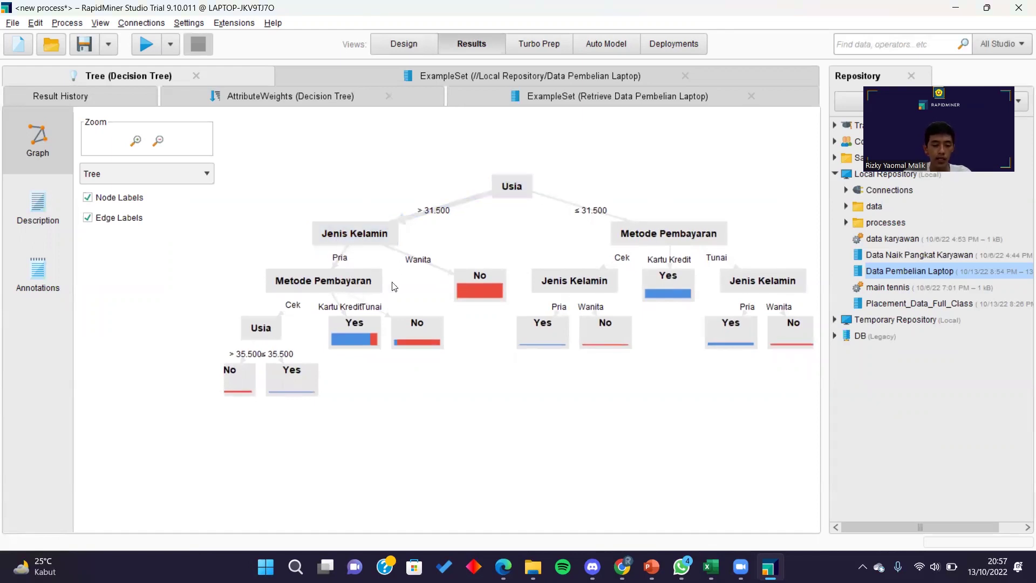
left_click(355, 281)
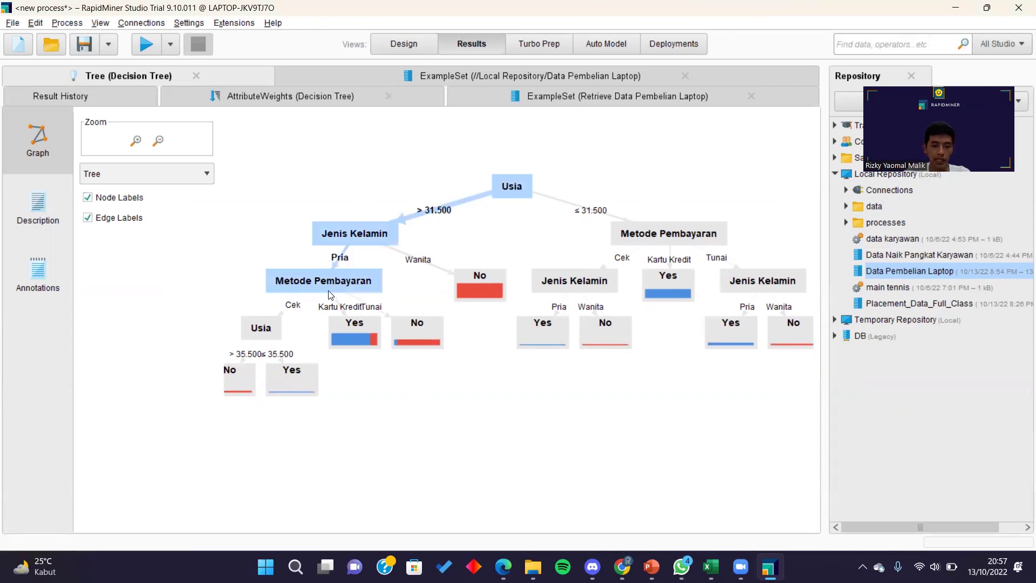
left_click(292, 311)
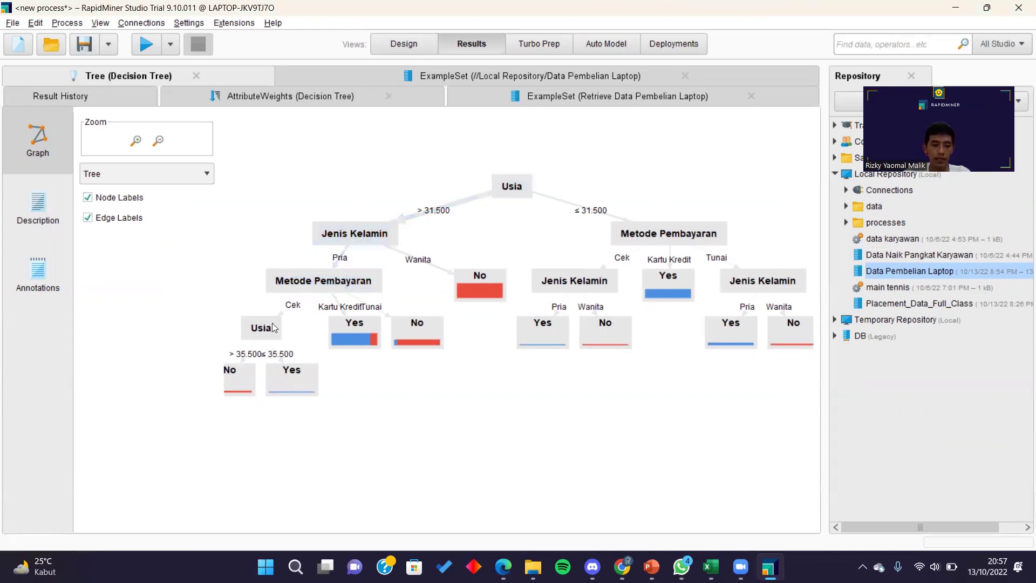
left_click_drag(260, 331, 268, 320)
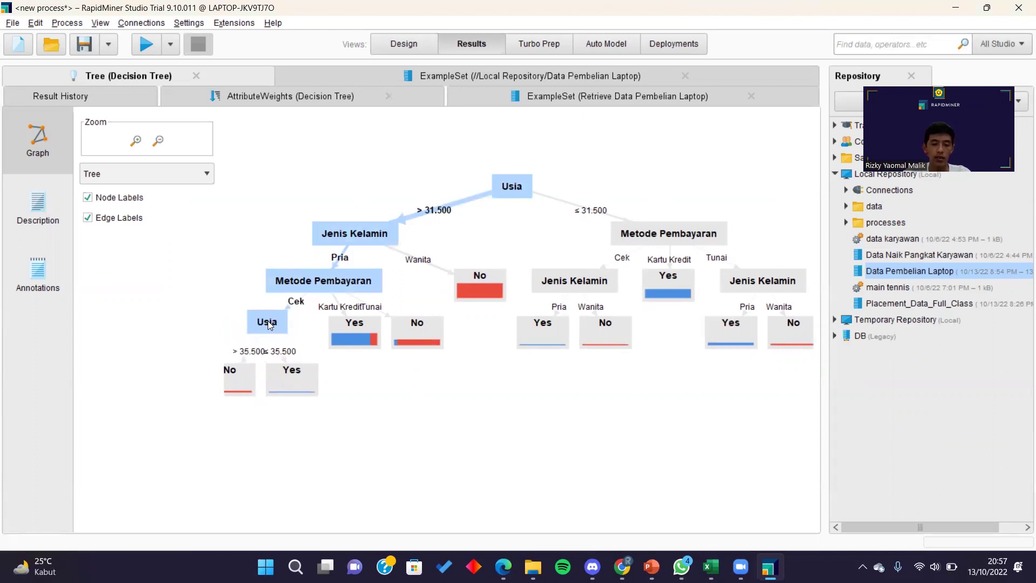
left_click(369, 384)
left_click_drag(284, 377, 313, 376)
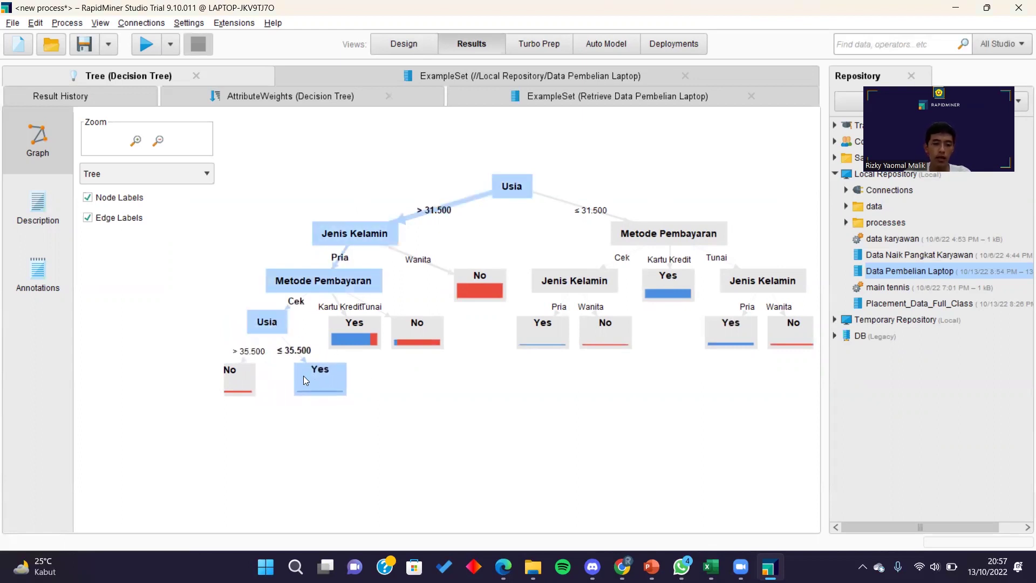
left_click(244, 374)
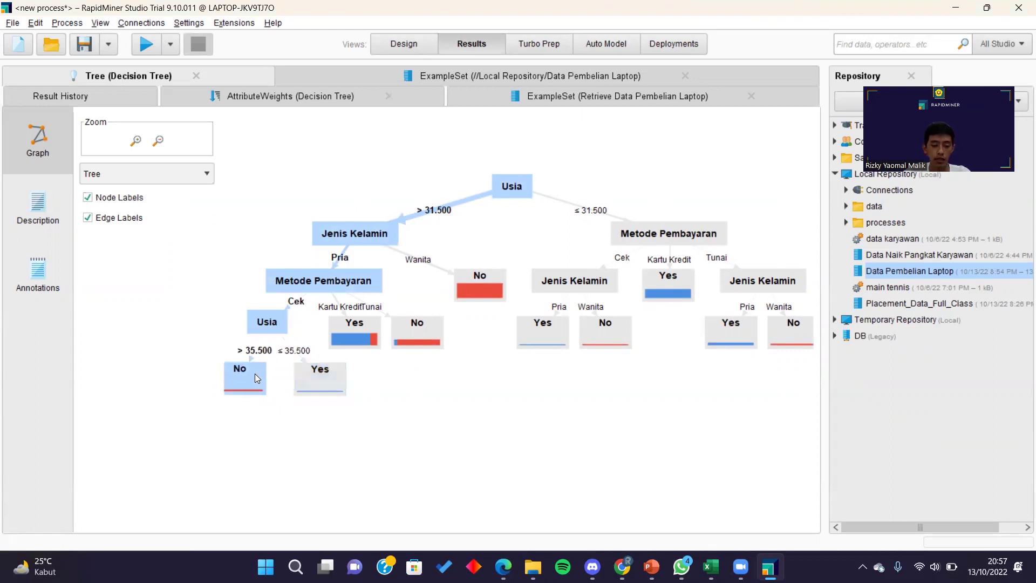
left_click(329, 373)
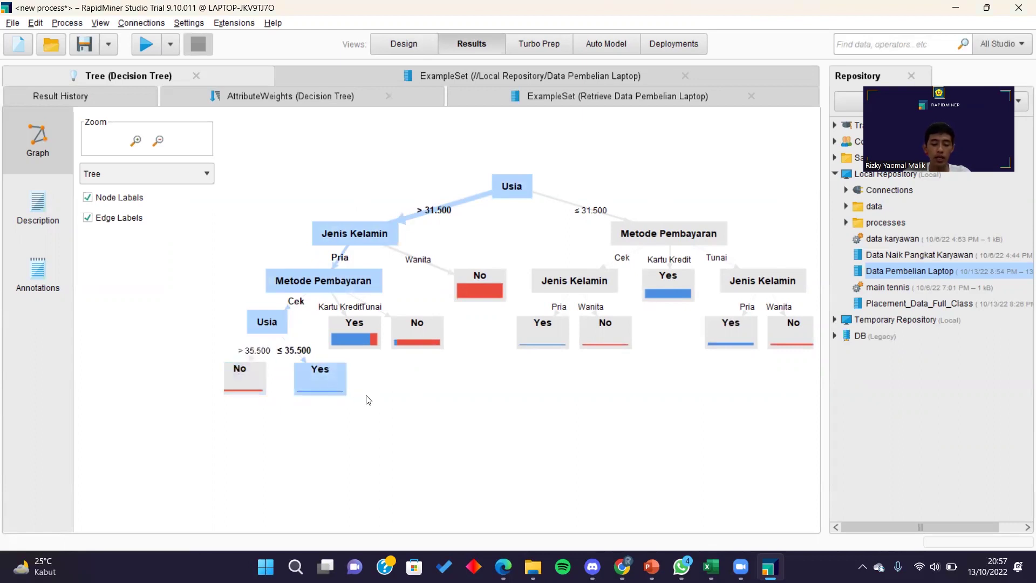
left_click(248, 371)
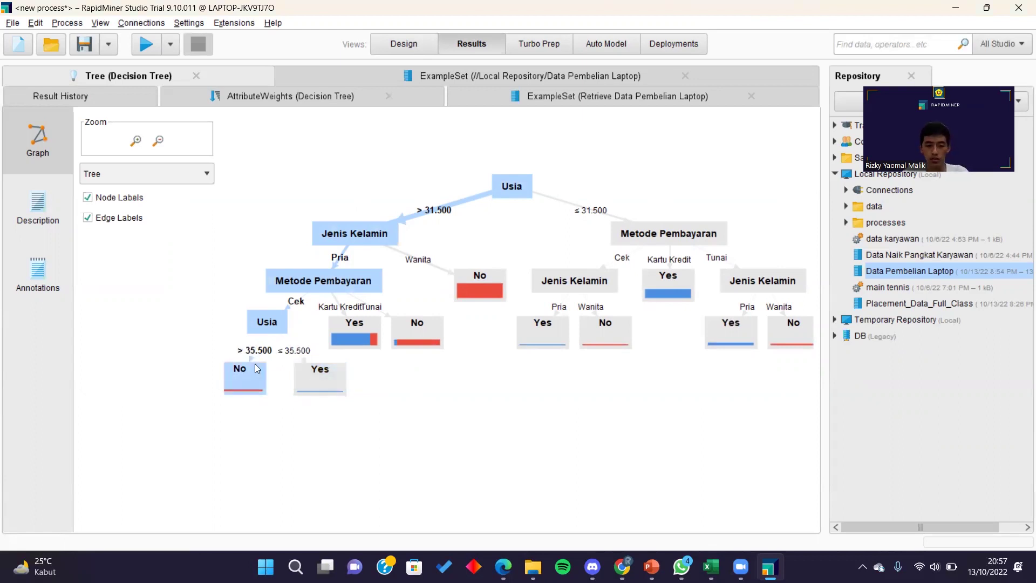
Step: Inspect the Kartu Kredit and Tunai leaves under the Pria branch's Metode Pembayaran node, spacing them apart
left_click(336, 288)
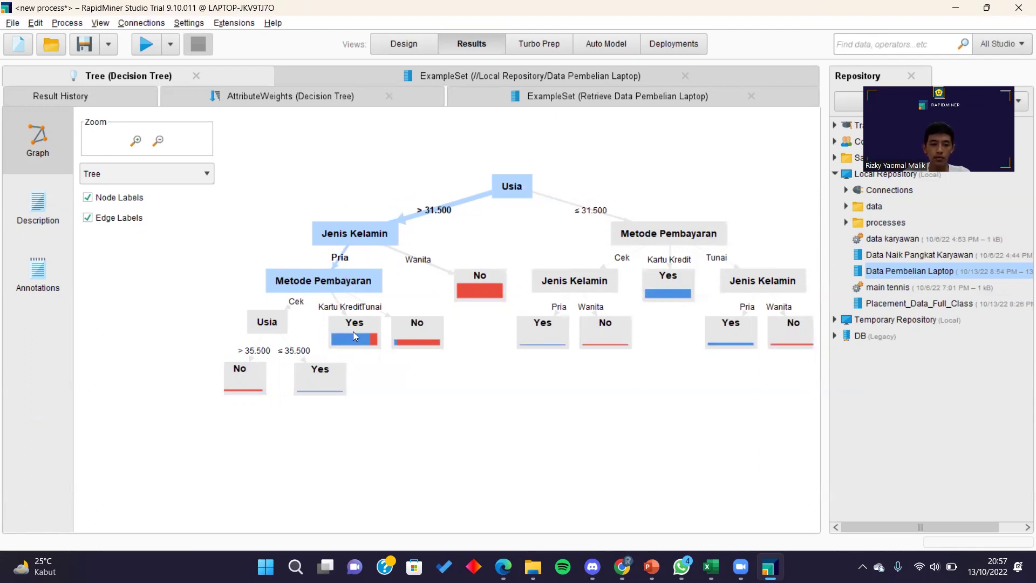
left_click(444, 340)
left_click_drag(443, 340, 459, 343)
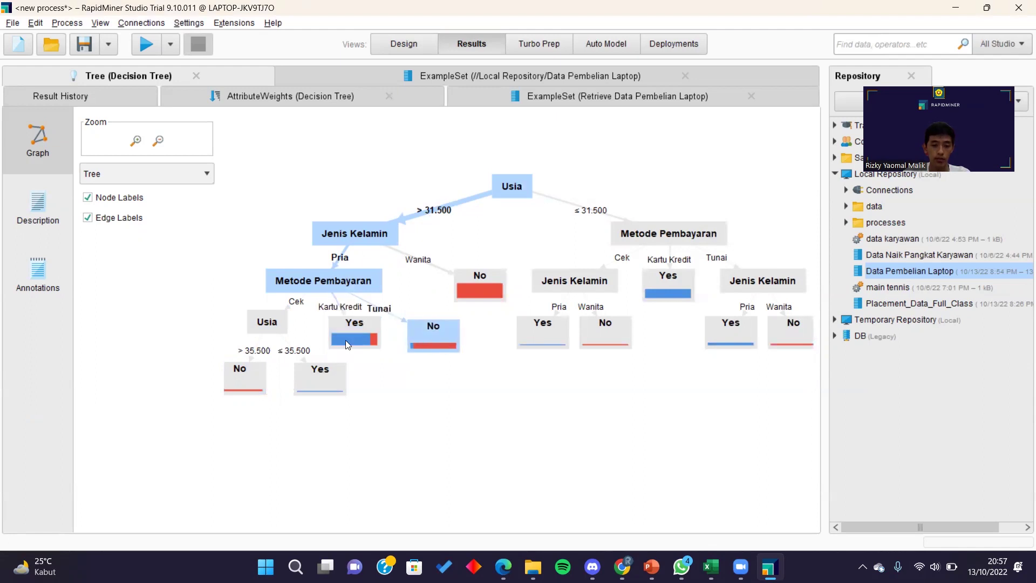
left_click_drag(352, 329, 348, 330)
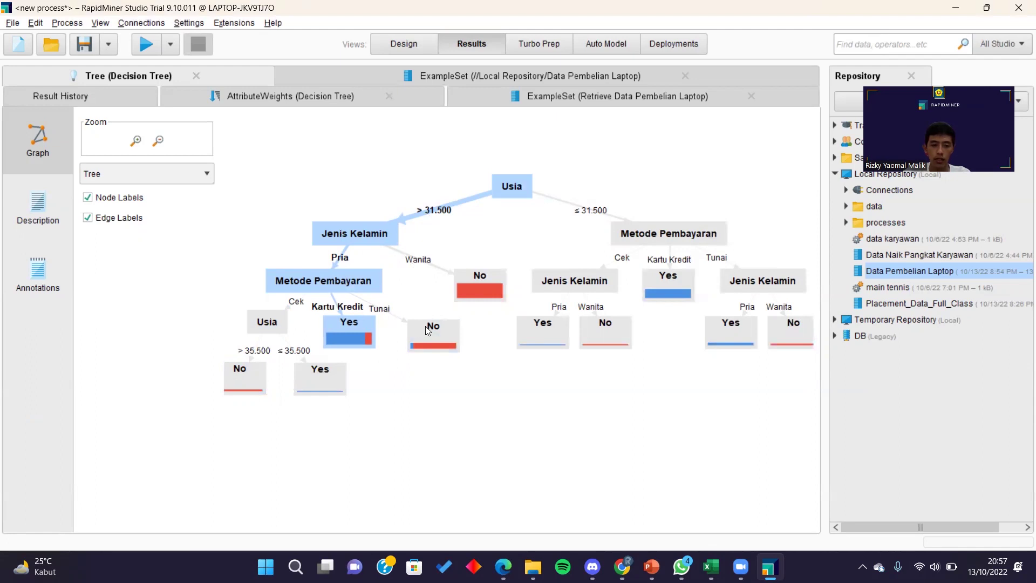
left_click_drag(425, 326, 424, 319)
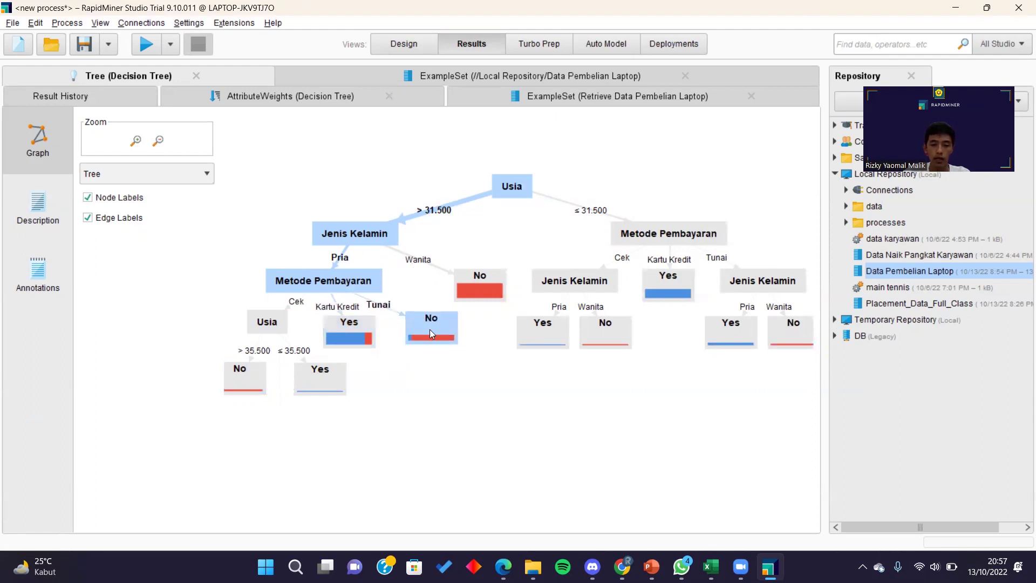
left_click_drag(435, 324, 429, 331)
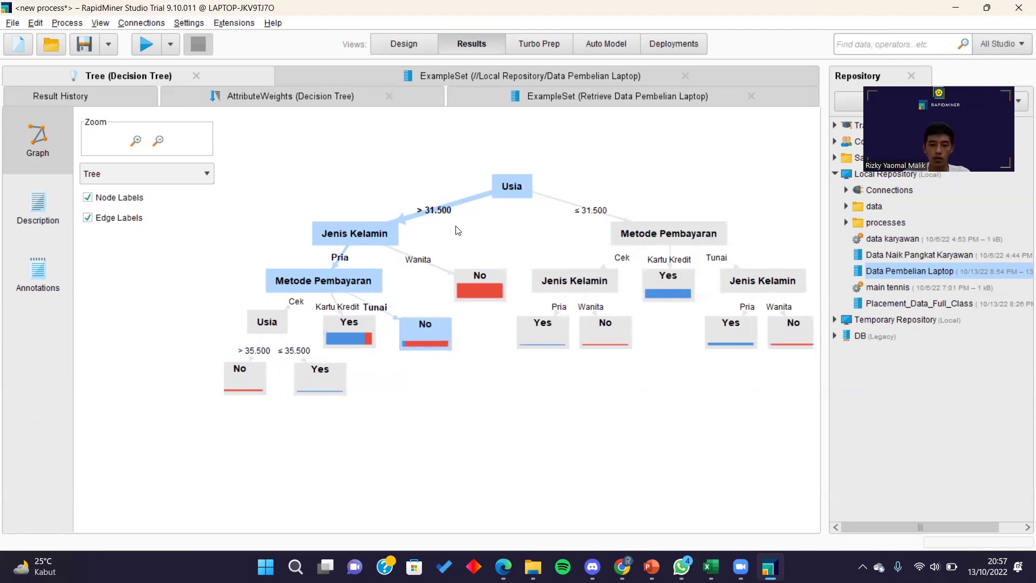
Step: Trace the Jenis Kelamin Wanita branch to its leaf and return to the Usia root node
left_click(367, 234)
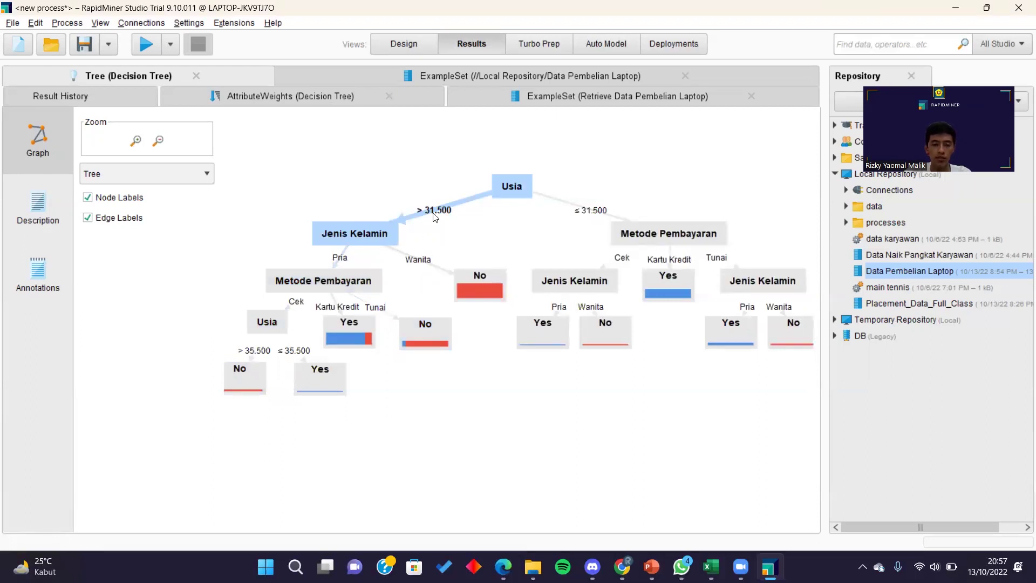
left_click(480, 282)
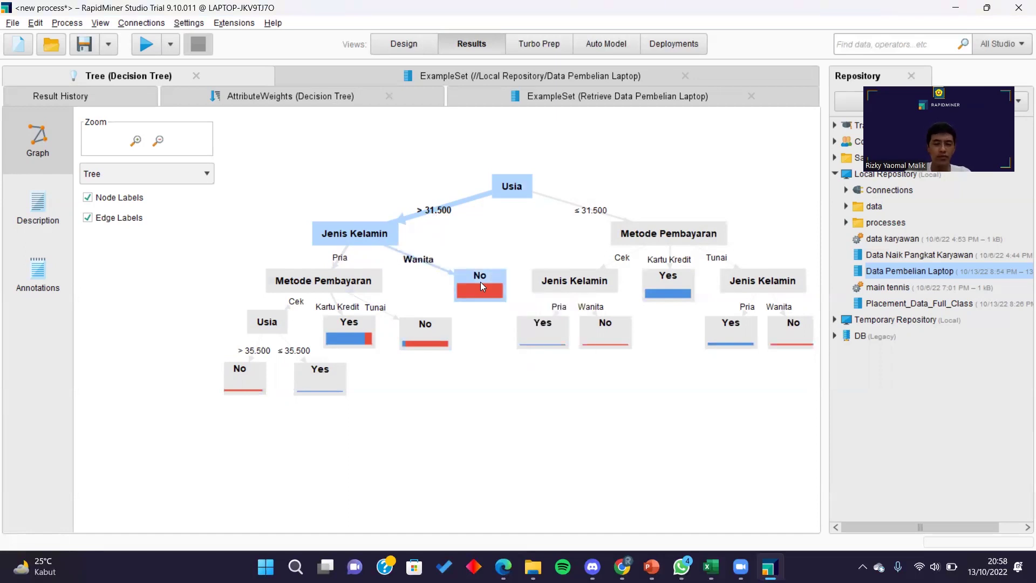
left_click(580, 140)
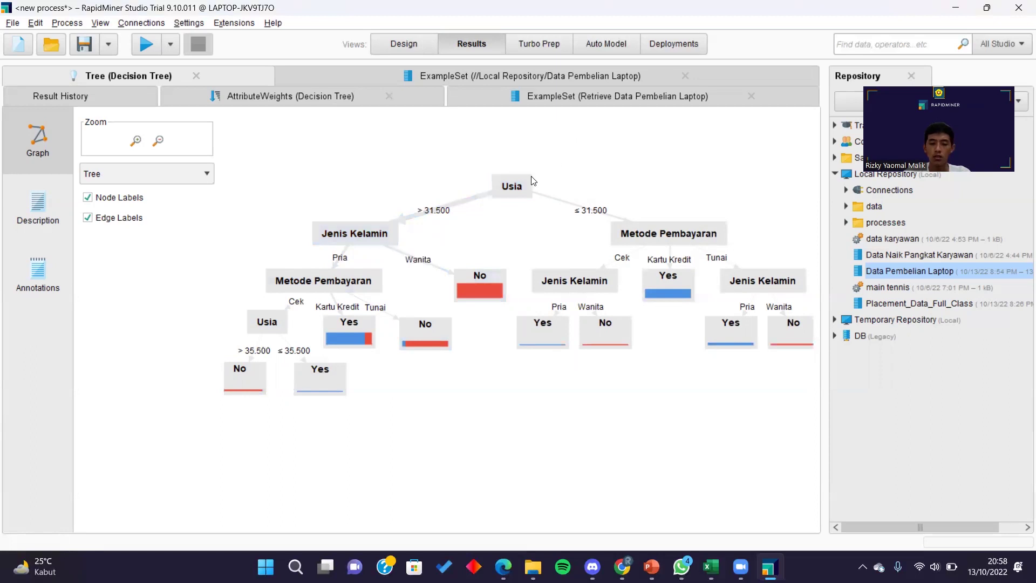
left_click(523, 188)
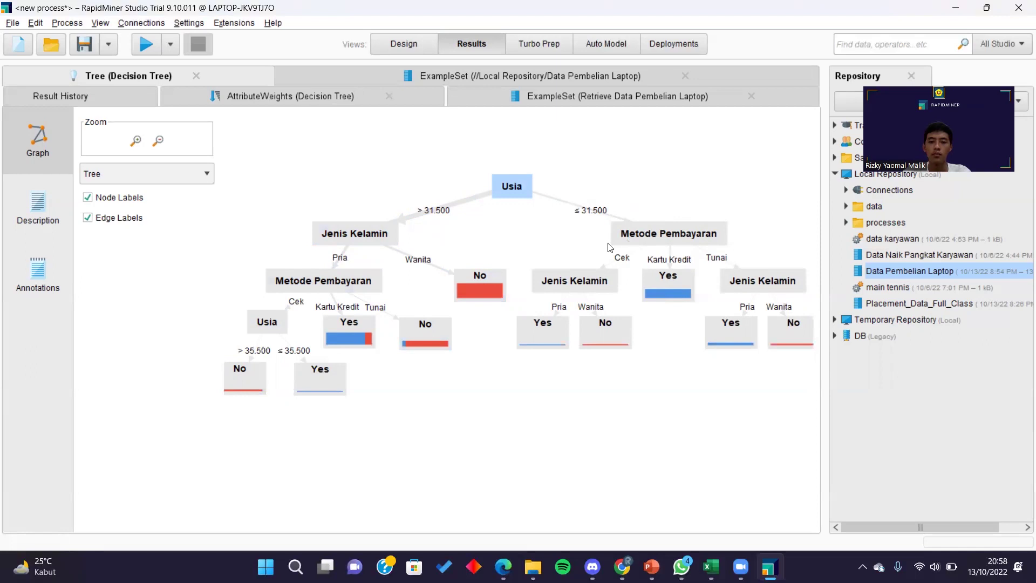
Step: Trace the Usia ≤ 31.500 branch through Metode Pembayaran Cek and compare its Jenis Kelamin Pria and Wanita leaves
left_click(658, 234)
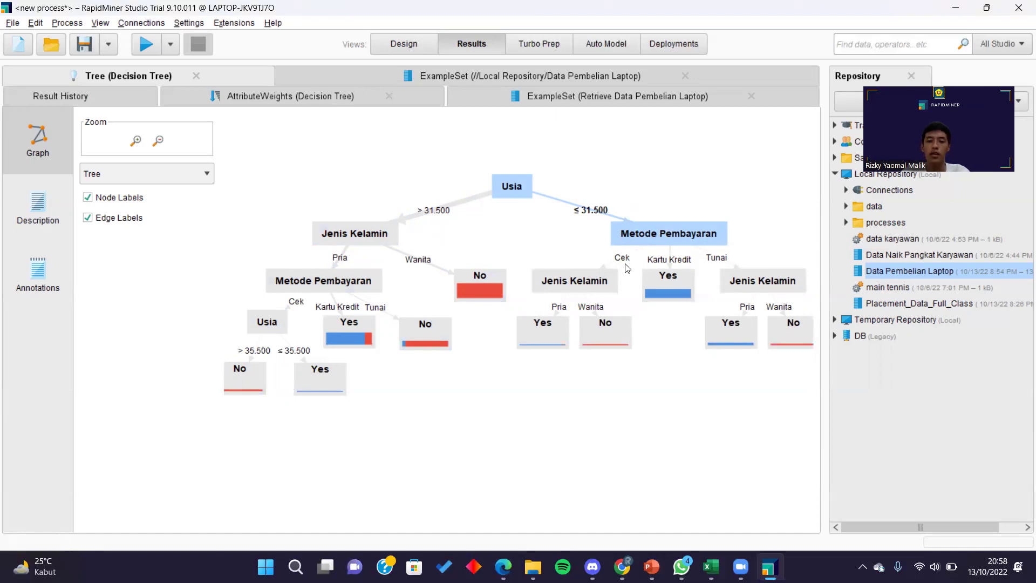
left_click(613, 281)
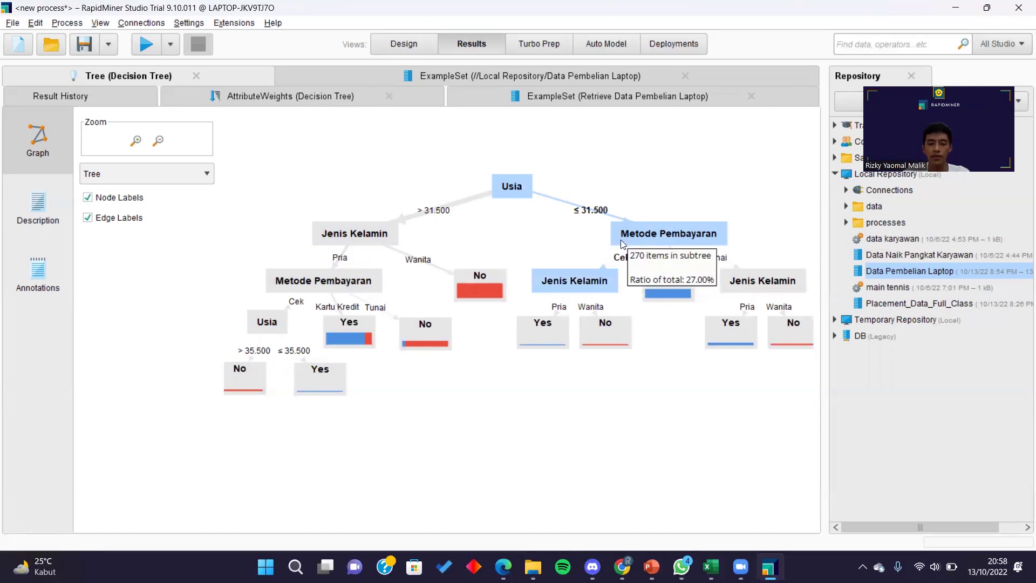
left_click(556, 322)
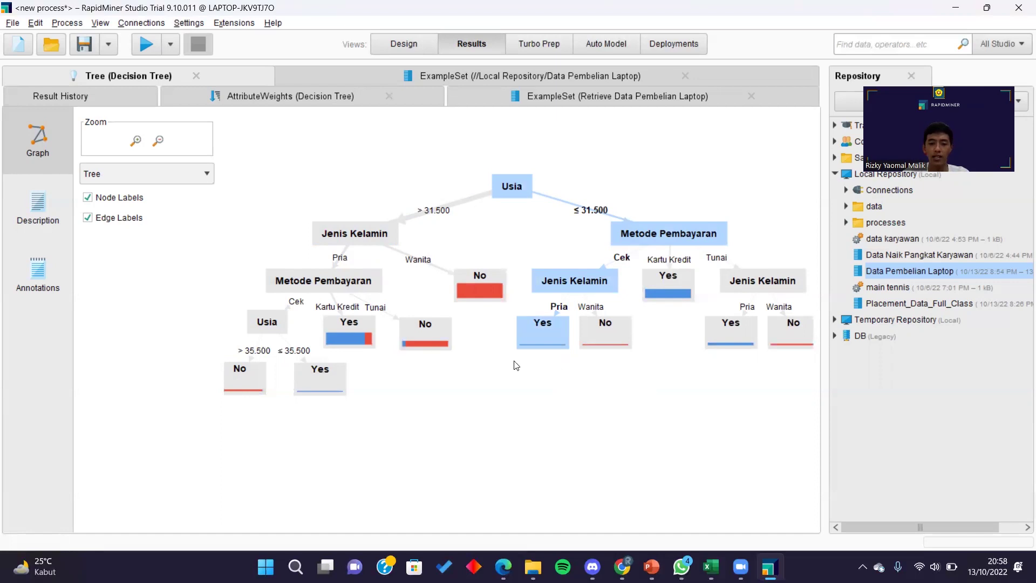
left_click(608, 327)
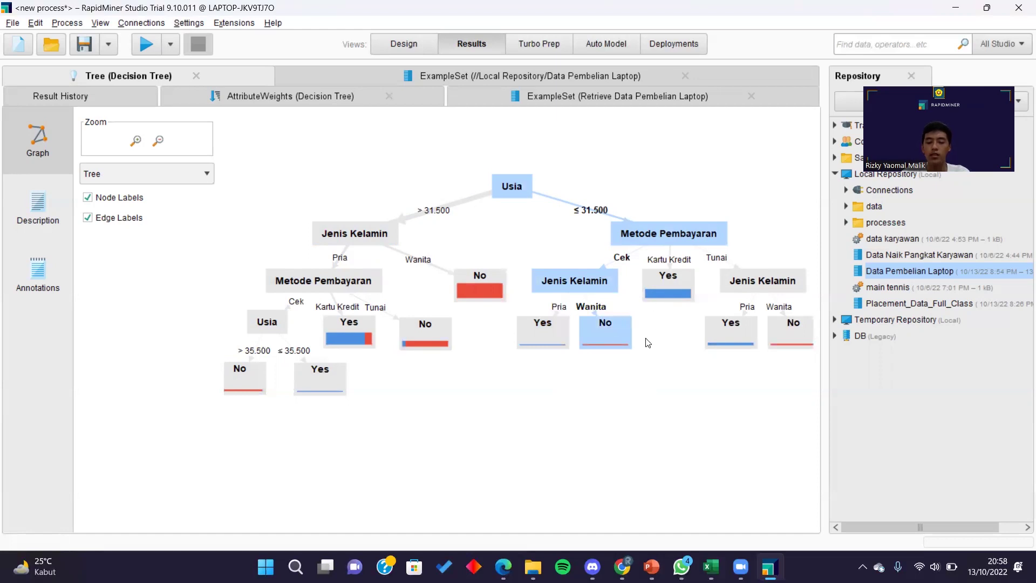
Step: Inspect the Kartu Kredit leaf and the Tunai branch's Pria and Wanita leaves under Usia ≤ 31.500, spacing the Tunai leaves apart
left_click(652, 238)
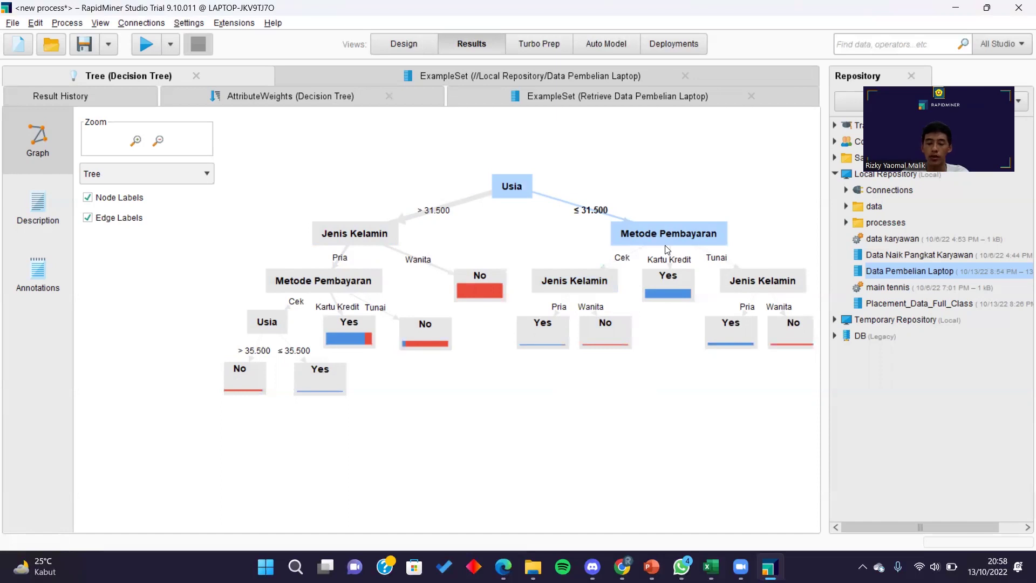
left_click(679, 281)
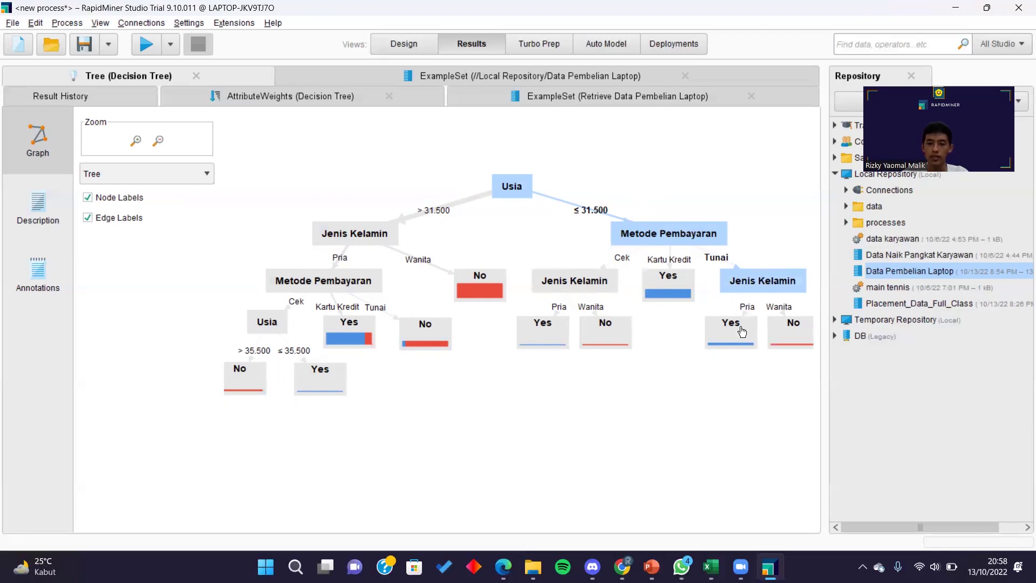
left_click_drag(741, 327, 723, 338)
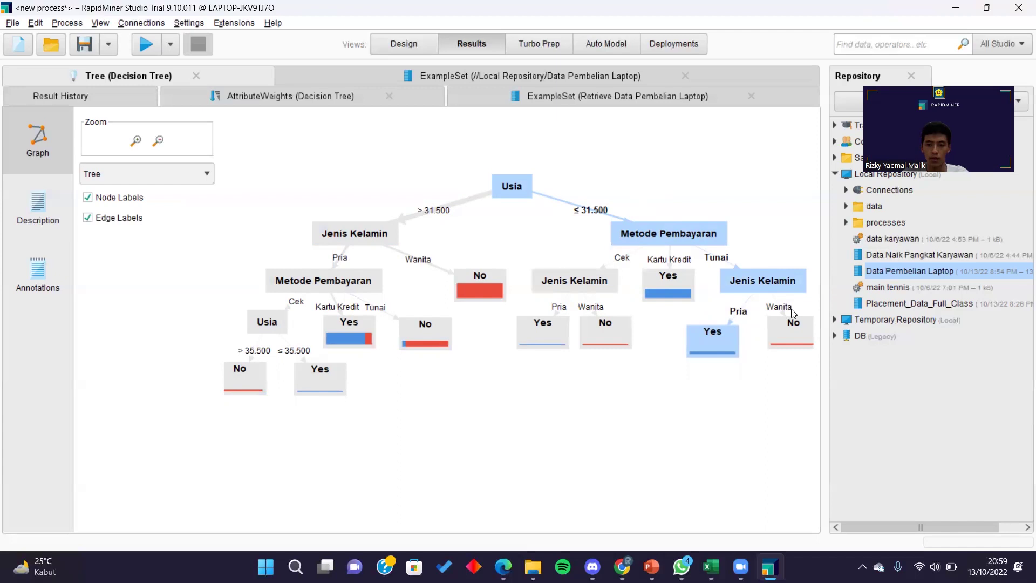
left_click_drag(793, 325, 795, 335)
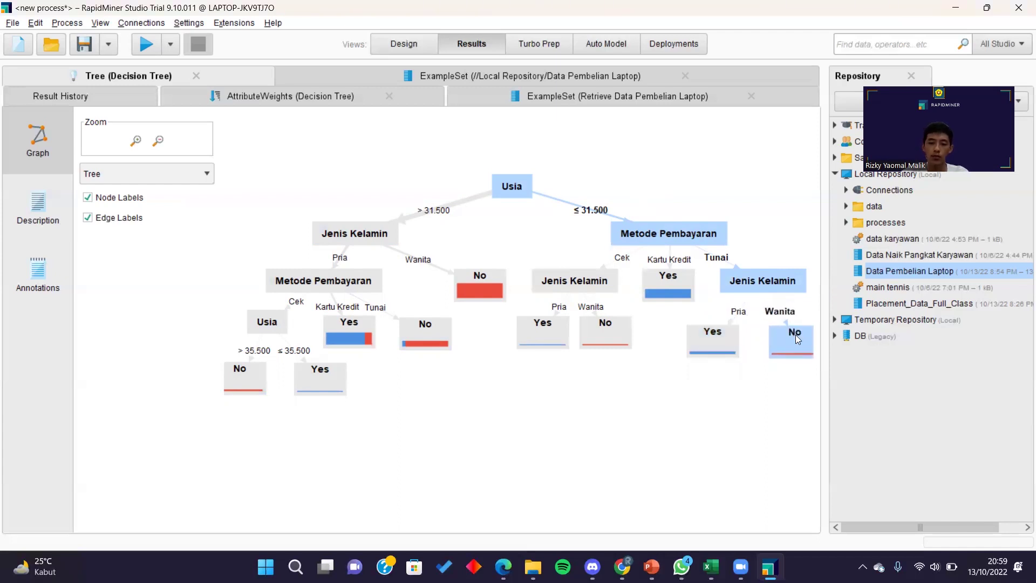
left_click(762, 189)
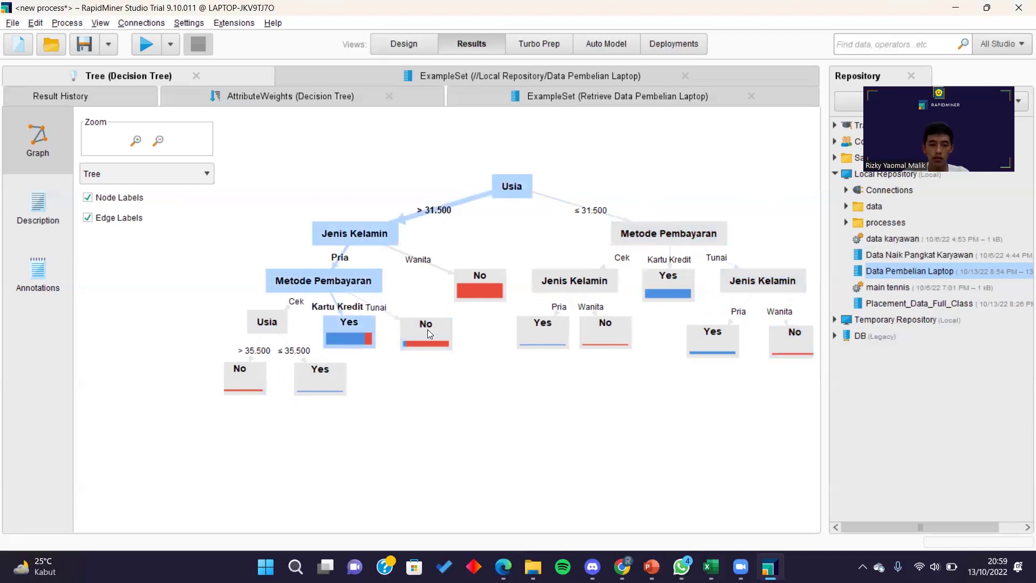
Step: Disable pruning and prepruning on the Decision Tree operator, then rerun the process and open the resulting tree
left_click(409, 48)
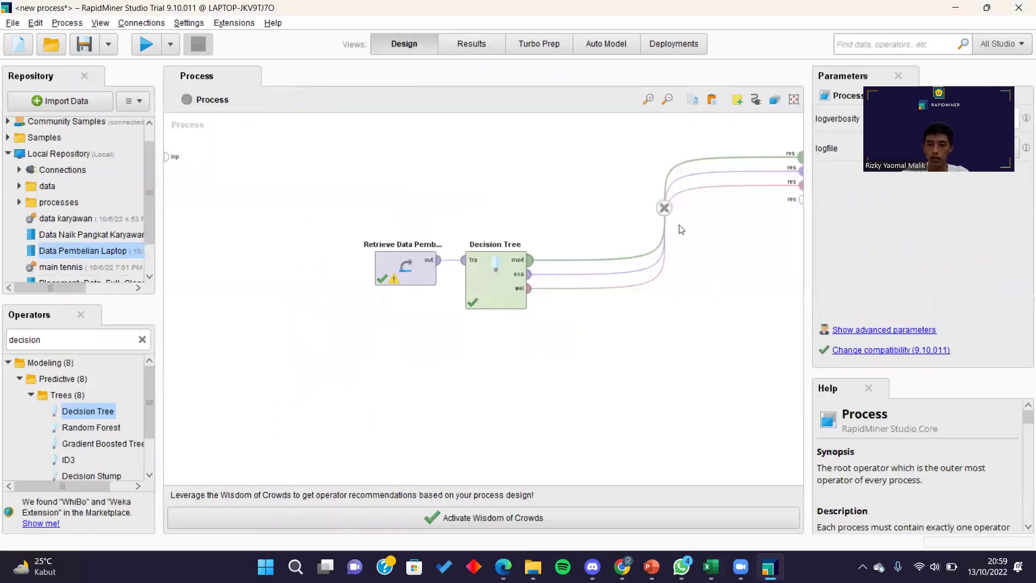
left_click(480, 286)
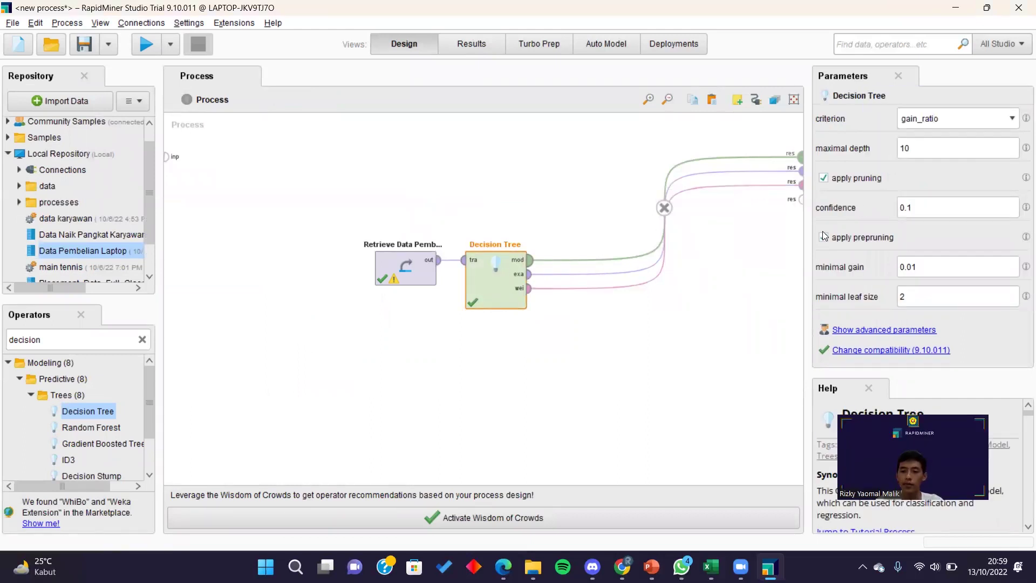
left_click(825, 179)
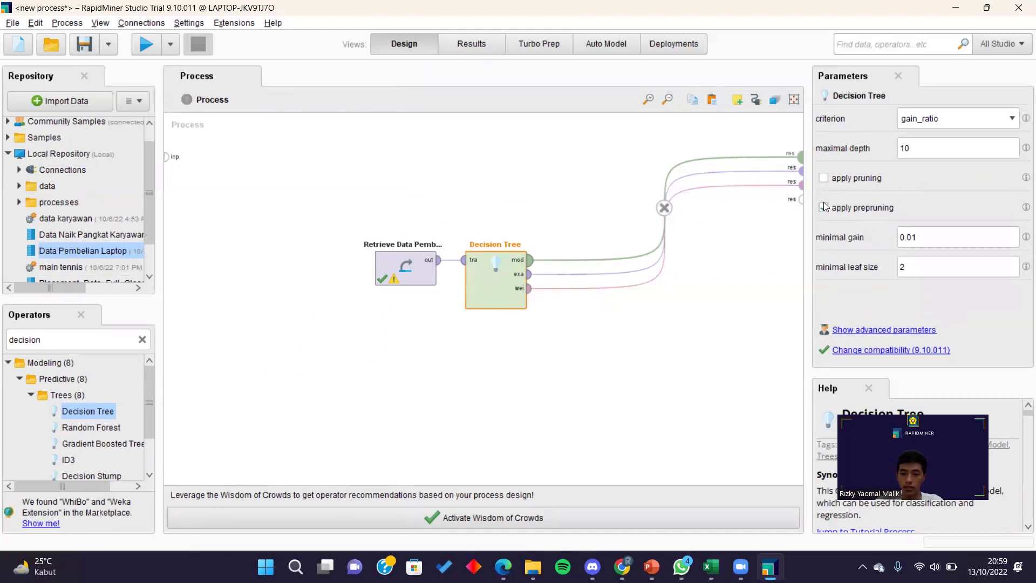
left_click(825, 207)
left_click(146, 44)
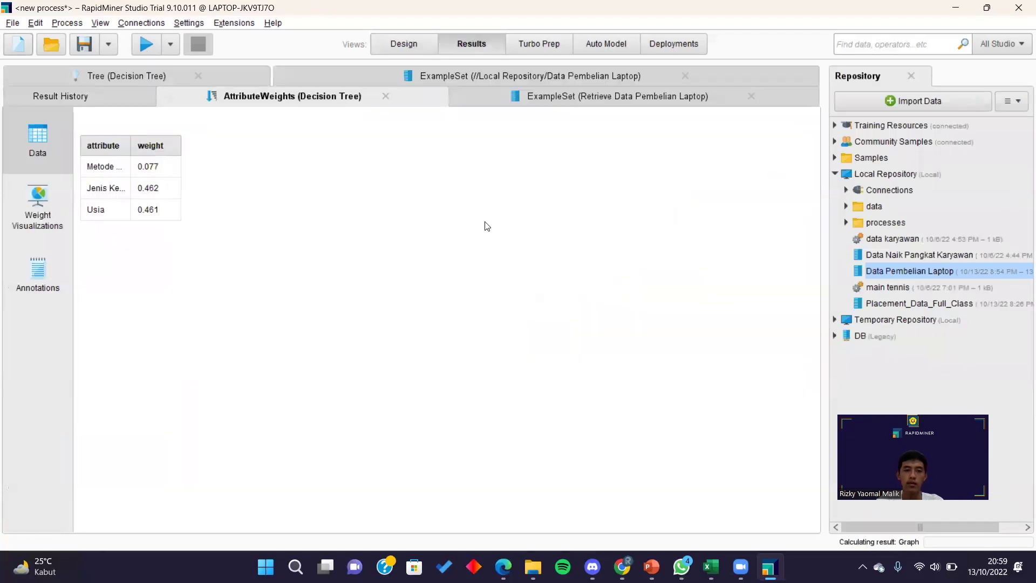
left_click(138, 79)
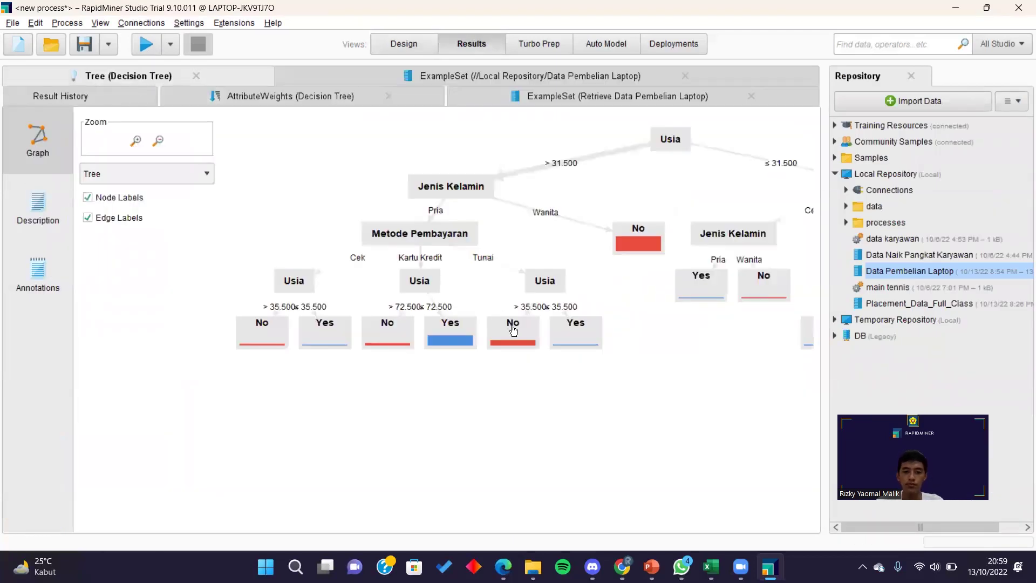
Step: Trace the Pria branch's Kartu Kredit path in the unpruned tree and compare the leaves above and below Usia 72.500
left_click_drag(581, 416, 517, 417)
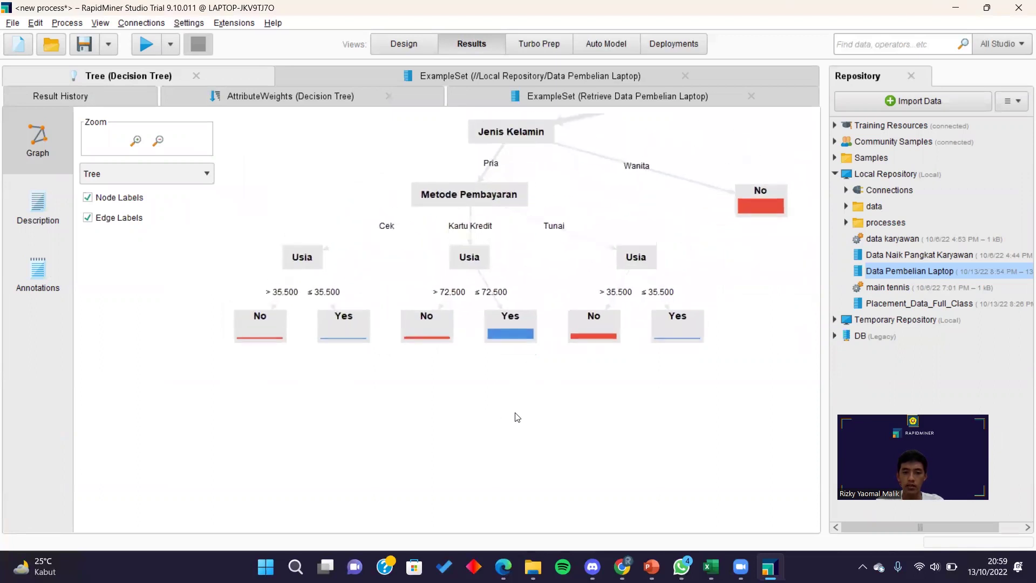
left_click(474, 259)
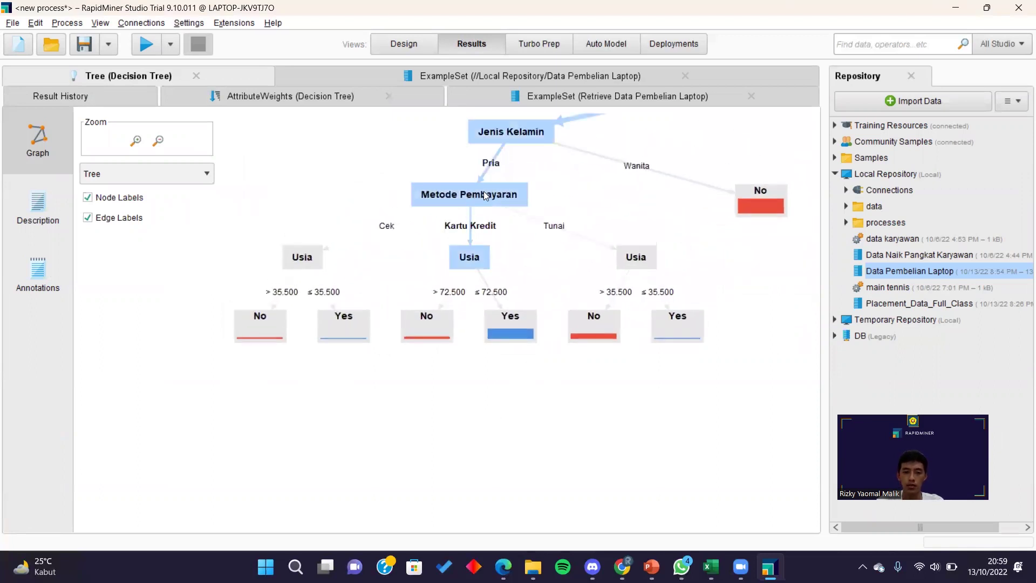
left_click_drag(598, 182, 572, 250)
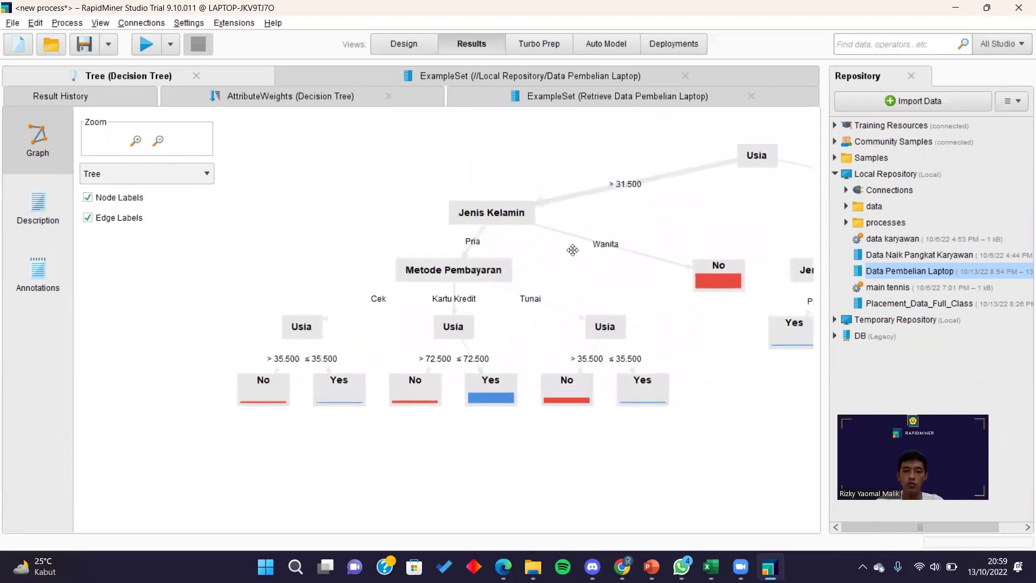
left_click(486, 387)
left_click(427, 384)
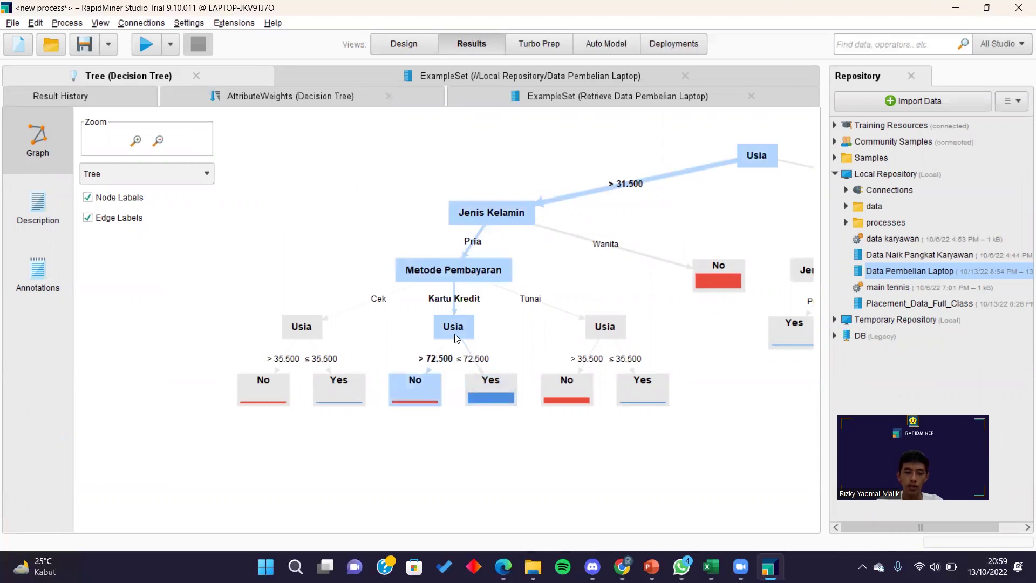
left_click(469, 419)
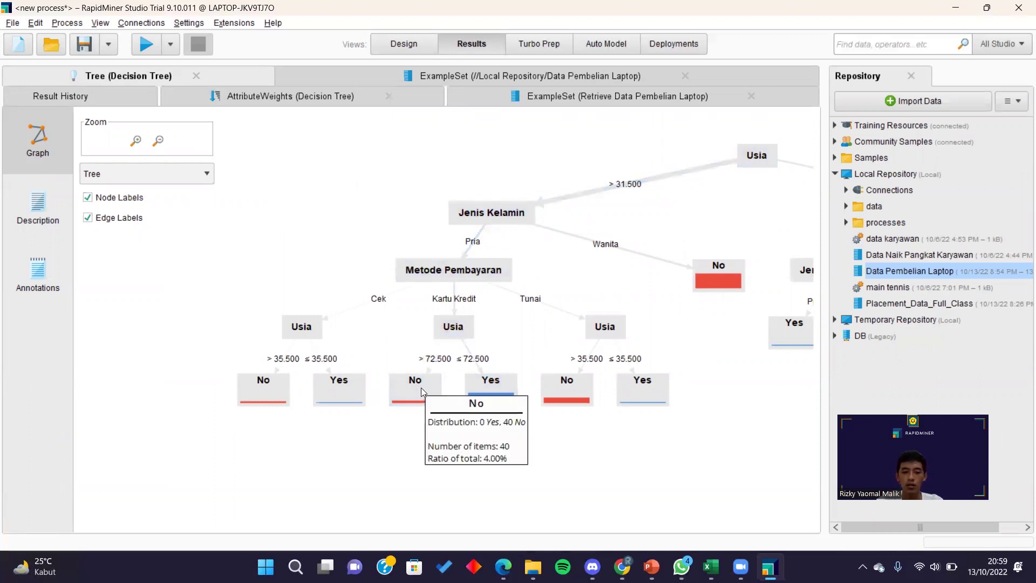
left_click(421, 387)
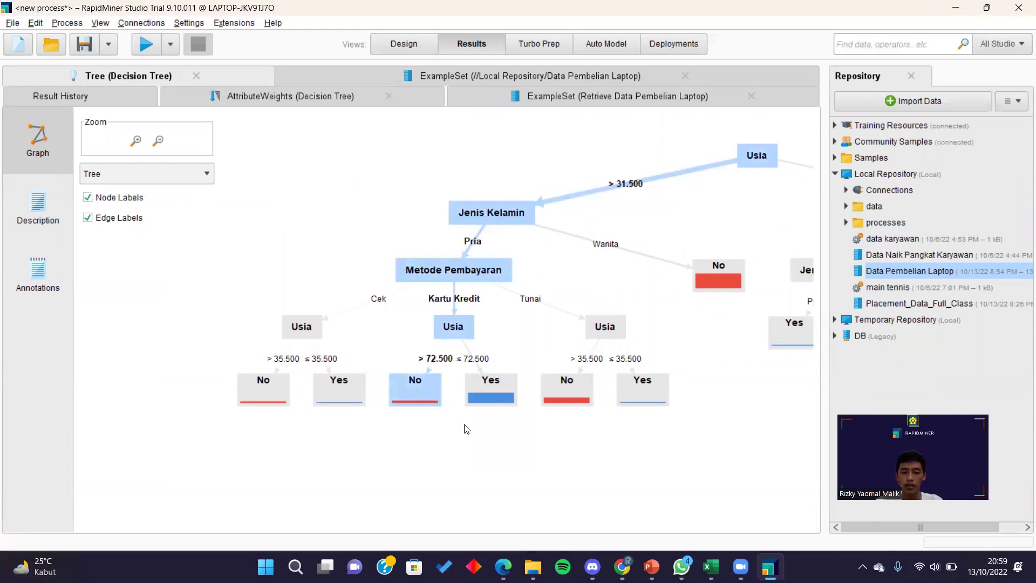
left_click(446, 419)
left_click(417, 389)
left_click(466, 434)
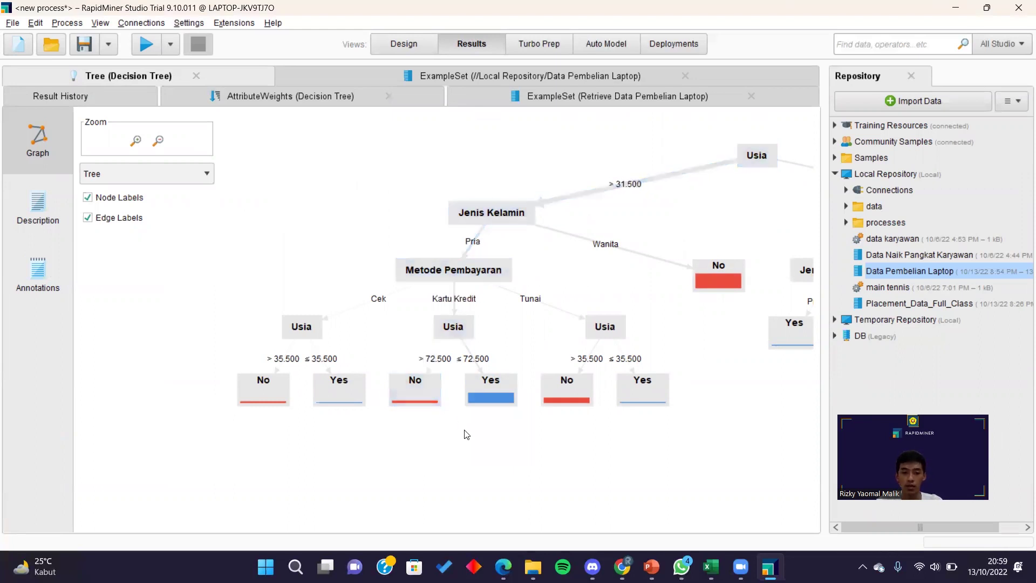
left_click(494, 386)
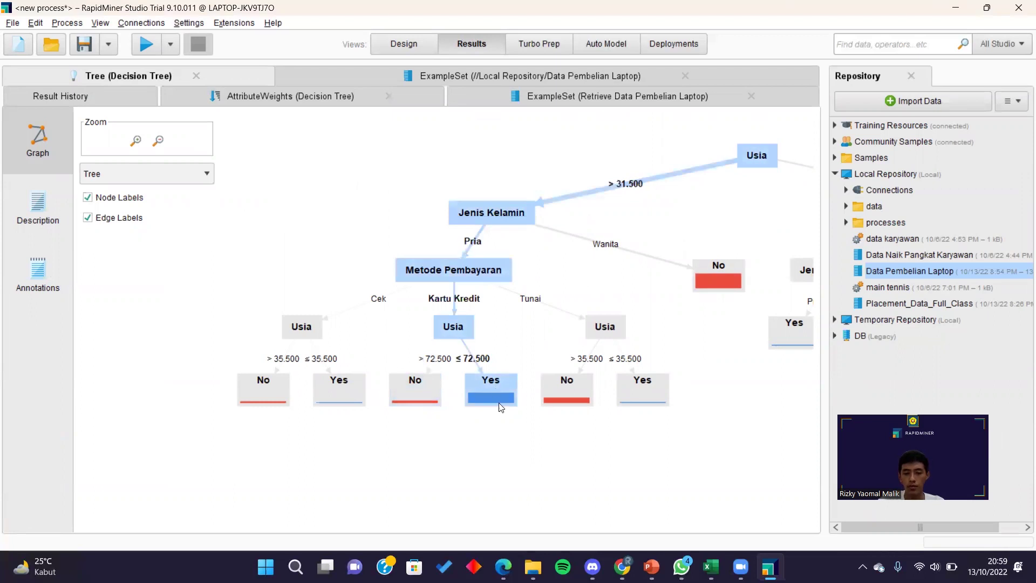
left_click(509, 421)
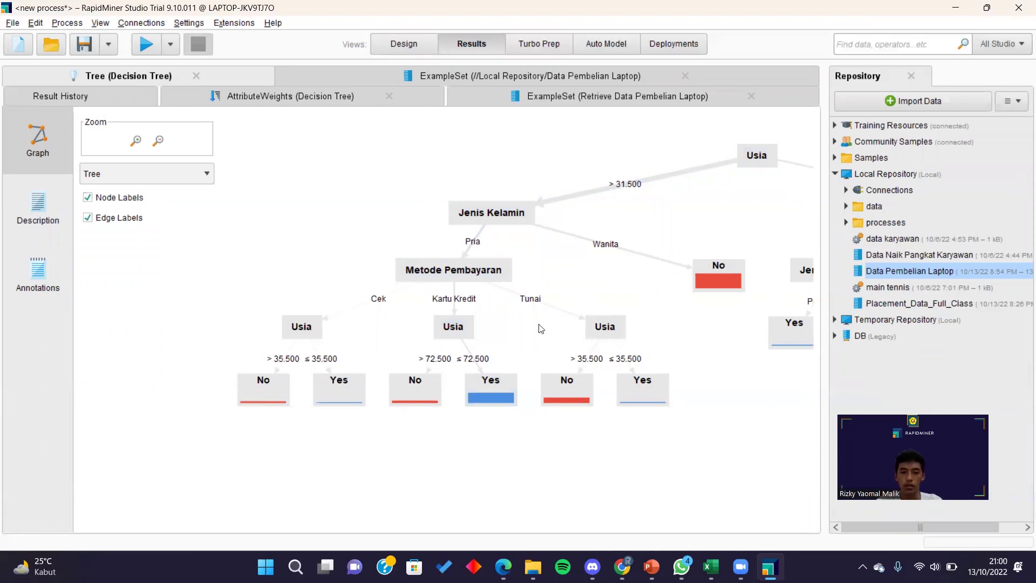
Step: Compare the Pria branch's Tunai leaves above and below Usia 35.500, and view the tree's ≤ 31.500 side
left_click(602, 328)
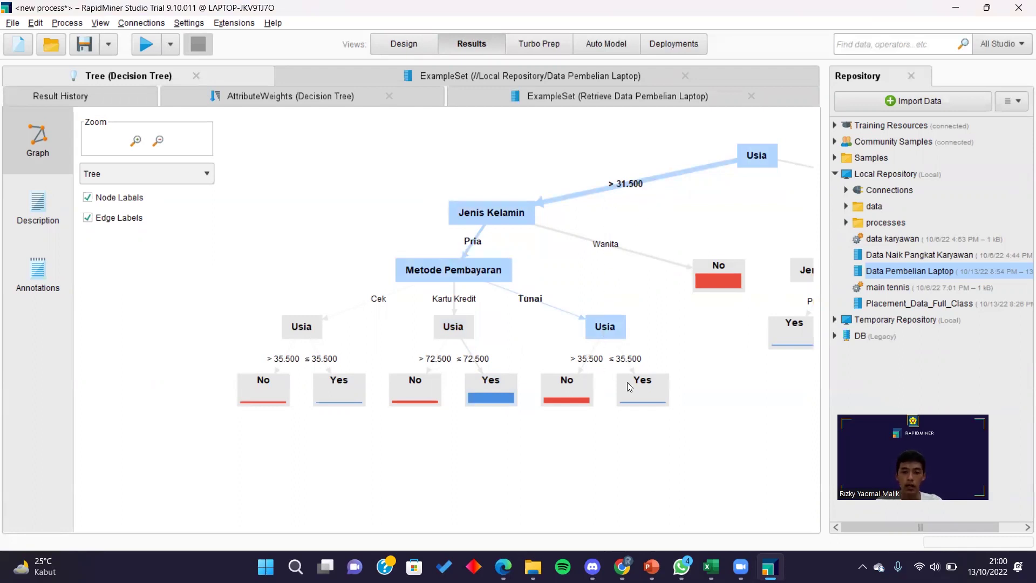
left_click(575, 389)
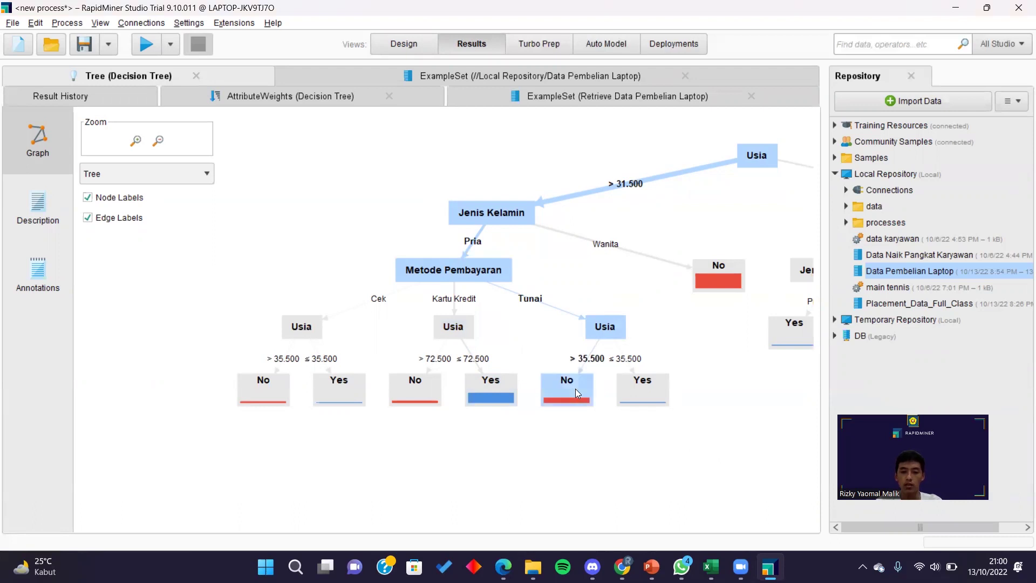
mouse_move(578, 388)
left_click(647, 388)
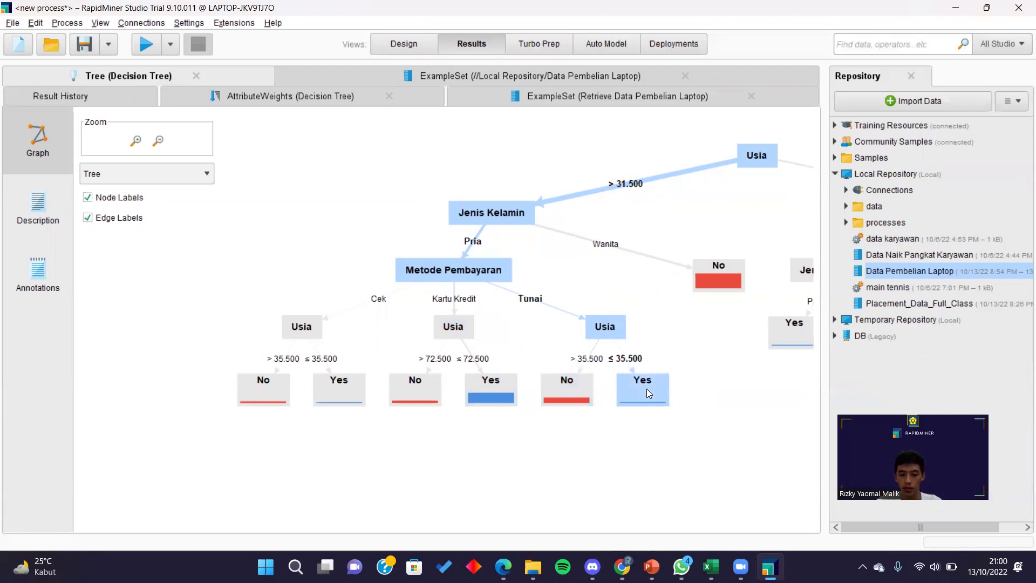
left_click_drag(696, 378, 301, 335)
left_click_drag(409, 360, 381, 376)
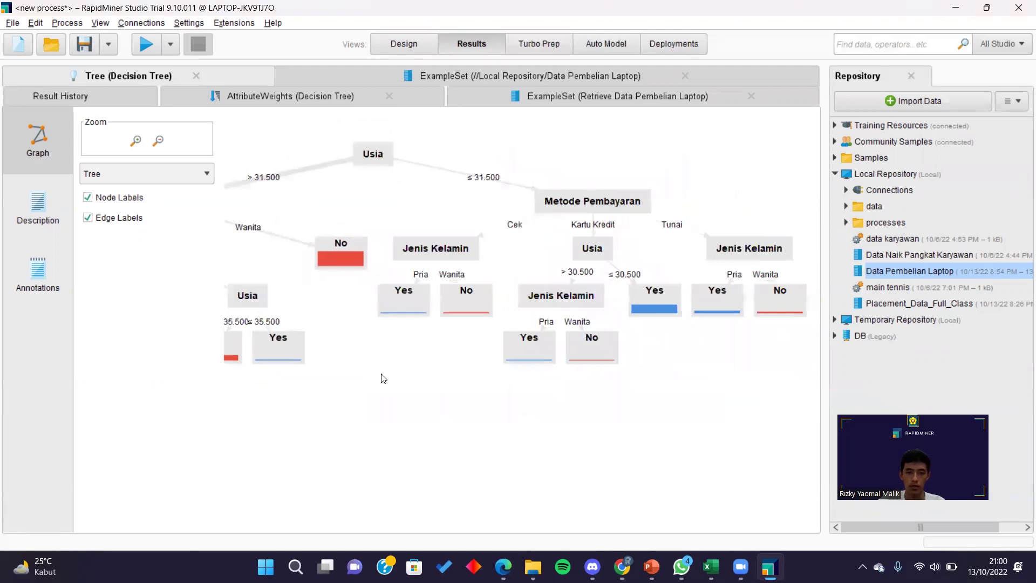
Step: Inspect the connection from the Decision Tree operator's exa output to the process results in the process design
left_click(385, 48)
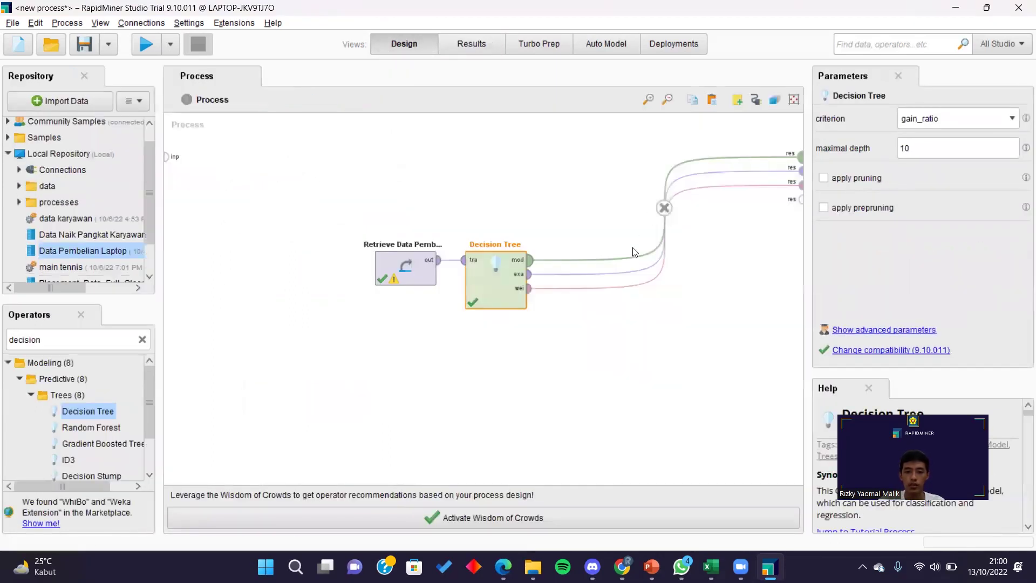
left_click(626, 274)
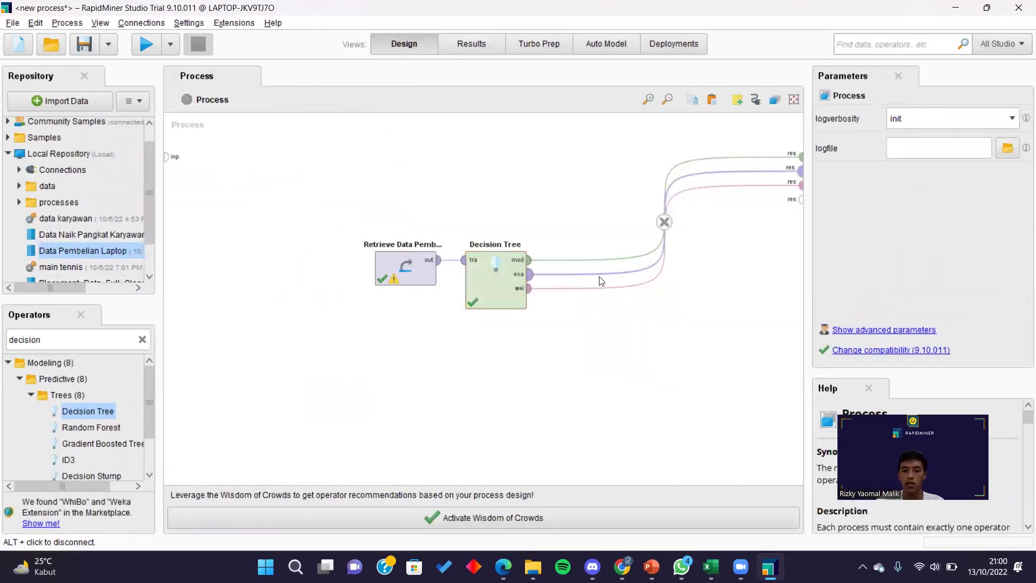
left_click(468, 45)
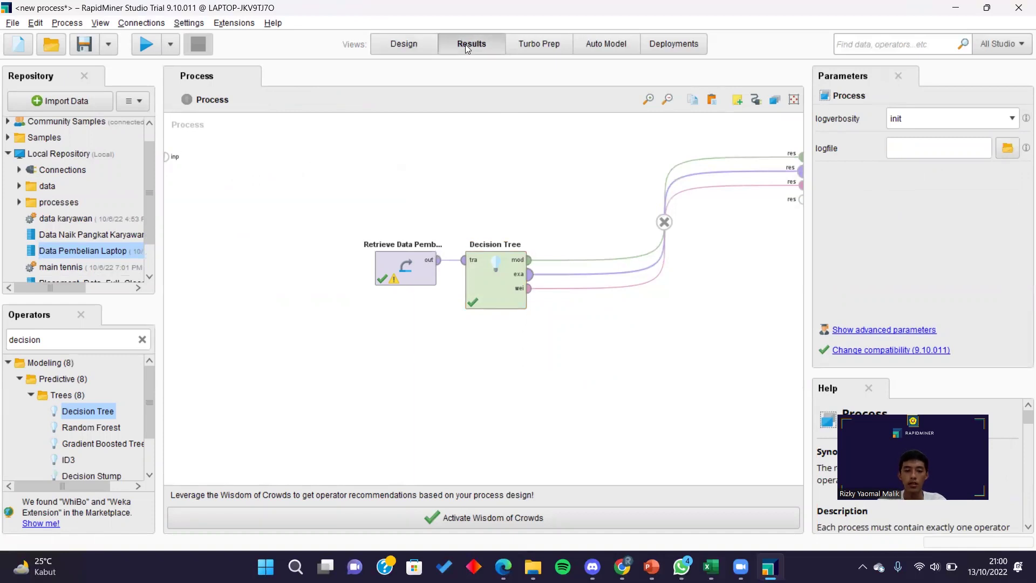
left_click(410, 38)
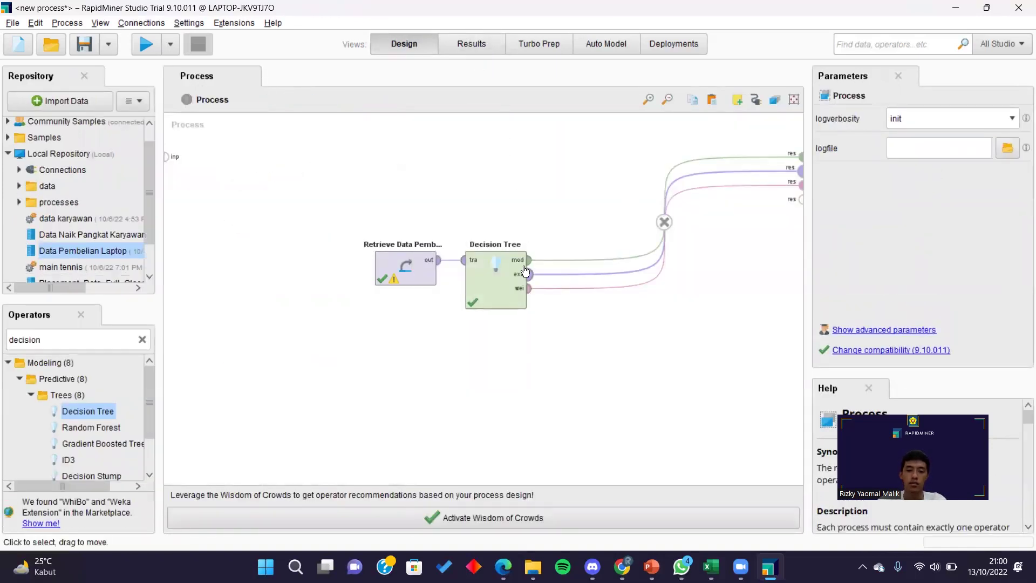
Step: Browse the rows of the retrieved Data Pembelian Laptop example set in the results
left_click(479, 44)
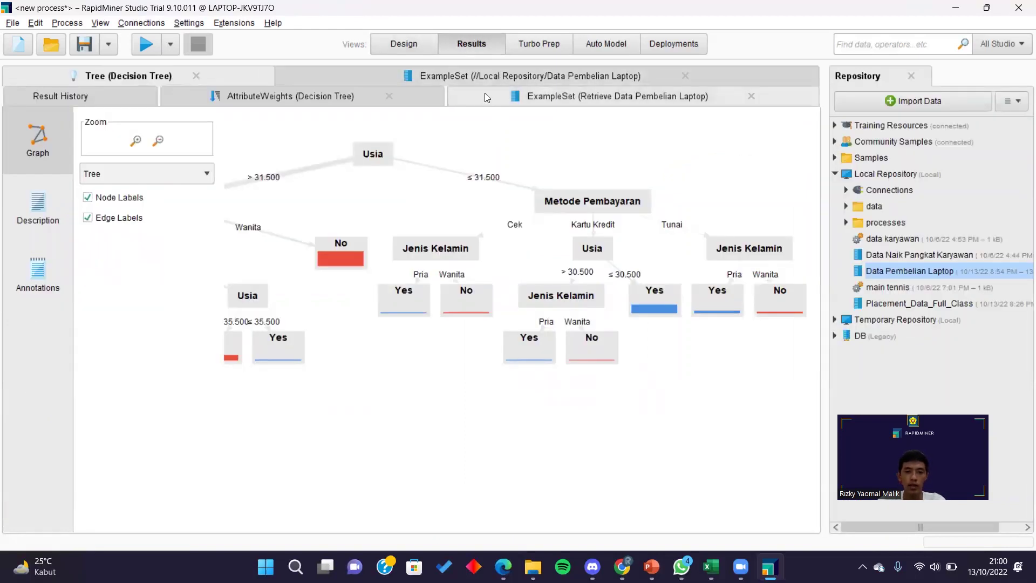
left_click(627, 101)
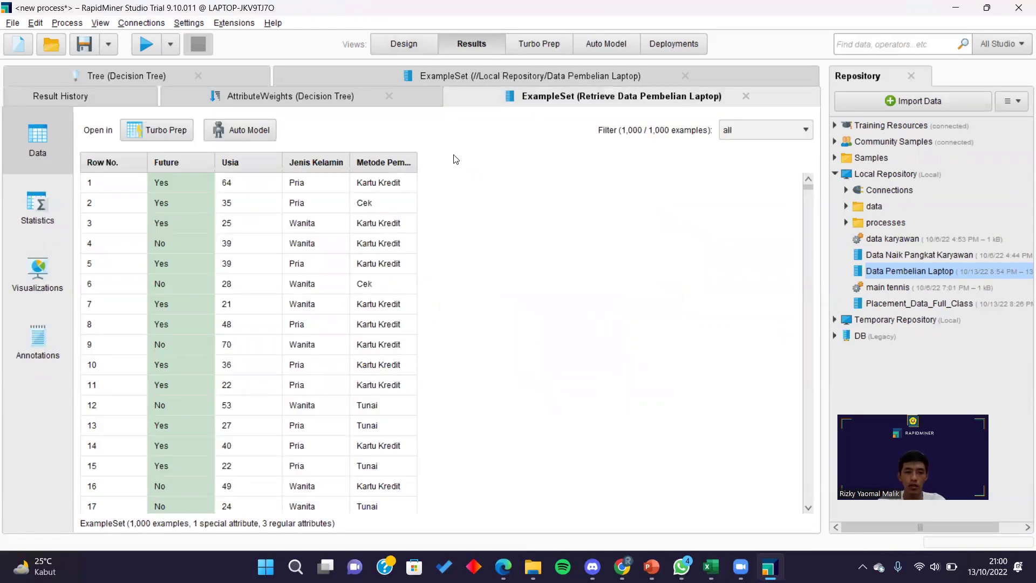
scroll(330, 251, "down", 7)
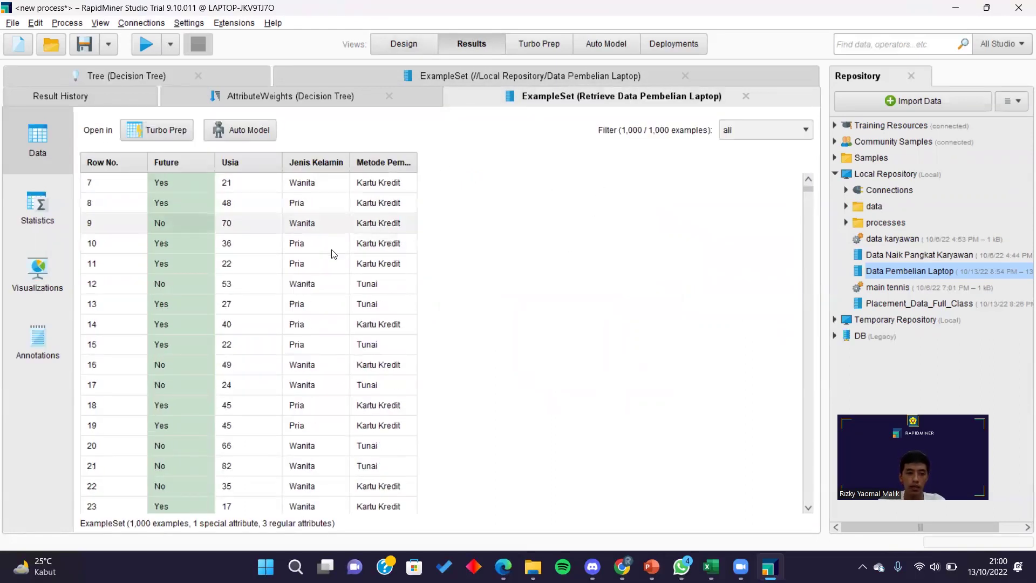
scroll(333, 254, "up", 7)
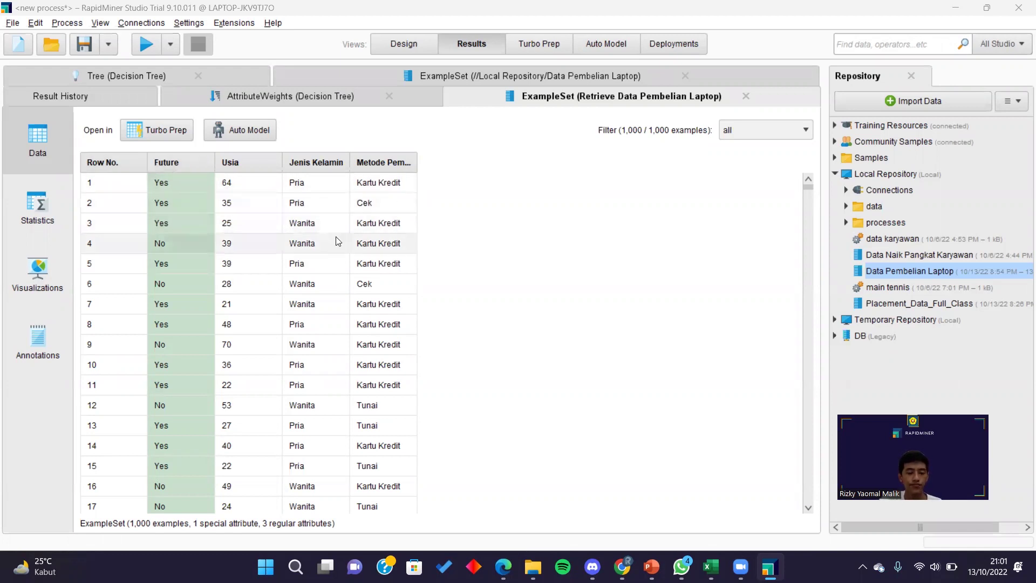
Step: Review the retrieved Data Pembelian Laptop example set's rows, attribute statistics, scatter plot and annotations, and return to the data table
scroll(336, 237, "down", 5)
scroll(336, 240, "up", 5)
left_click(45, 205)
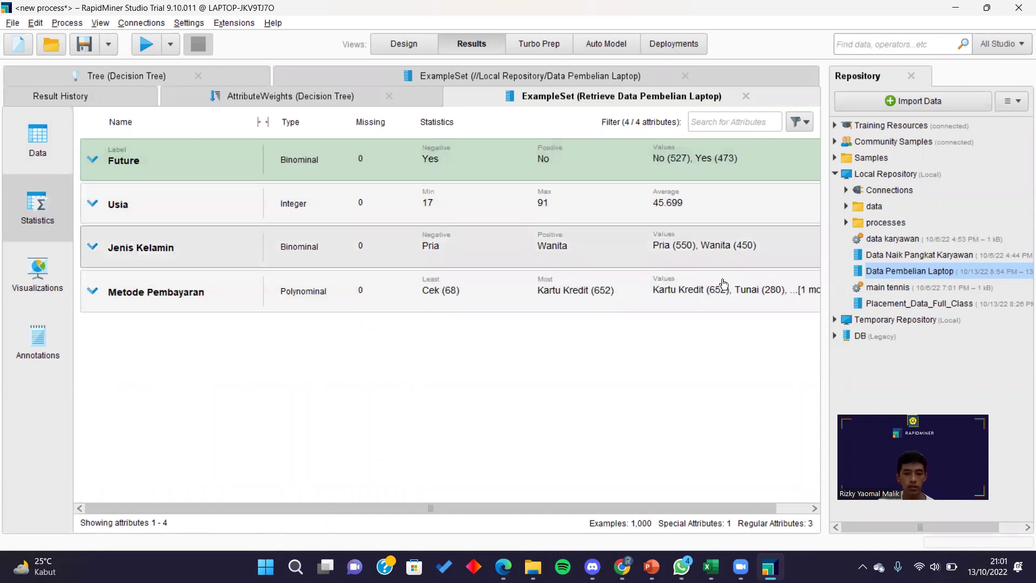
left_click(32, 286)
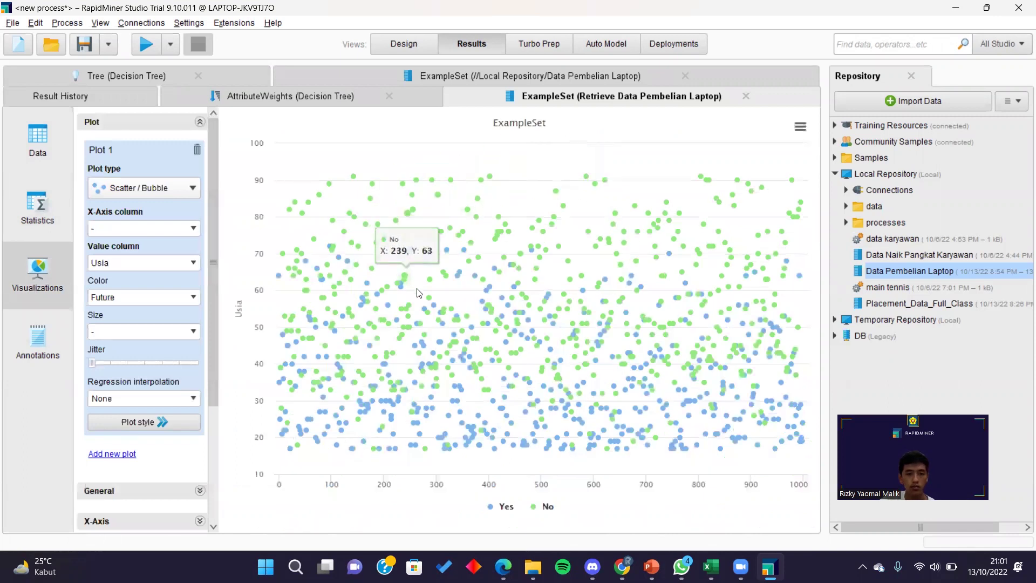
left_click(31, 351)
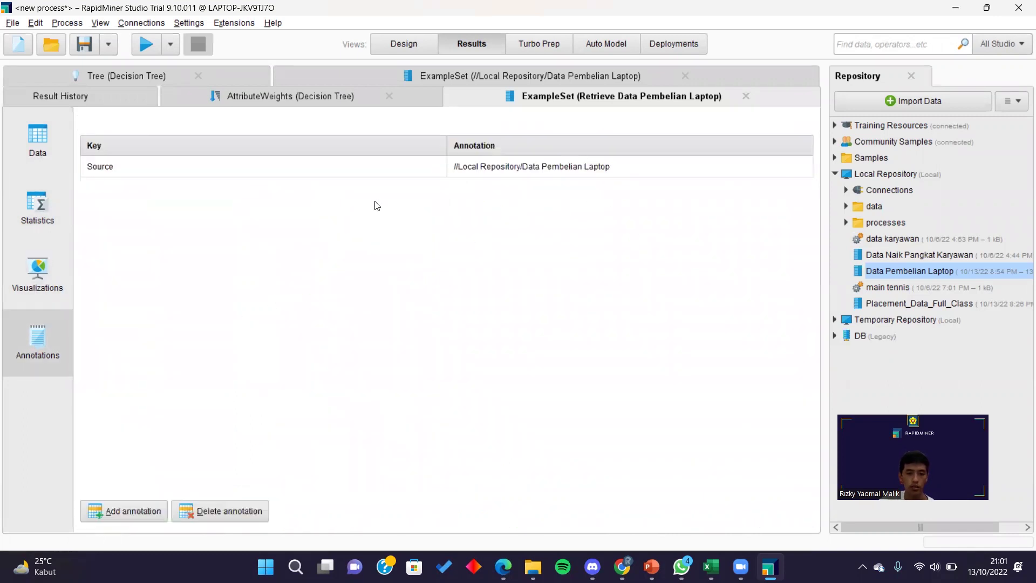
left_click(55, 142)
Step: Check the Decision Tree operator's wei connection in the process design and review the attribute weights as a table with full attribute names, chart and annotations
left_click(406, 45)
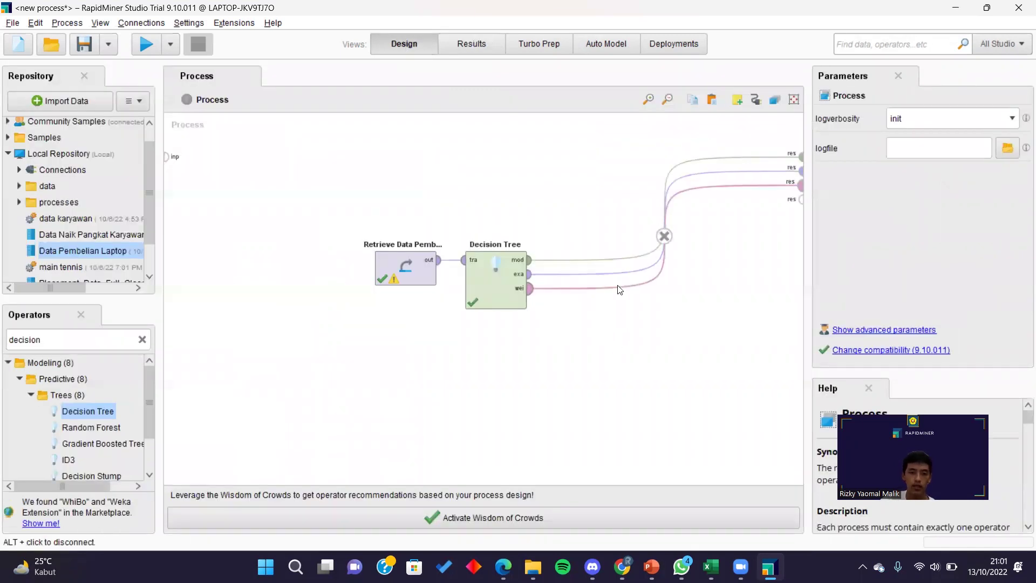
left_click(465, 46)
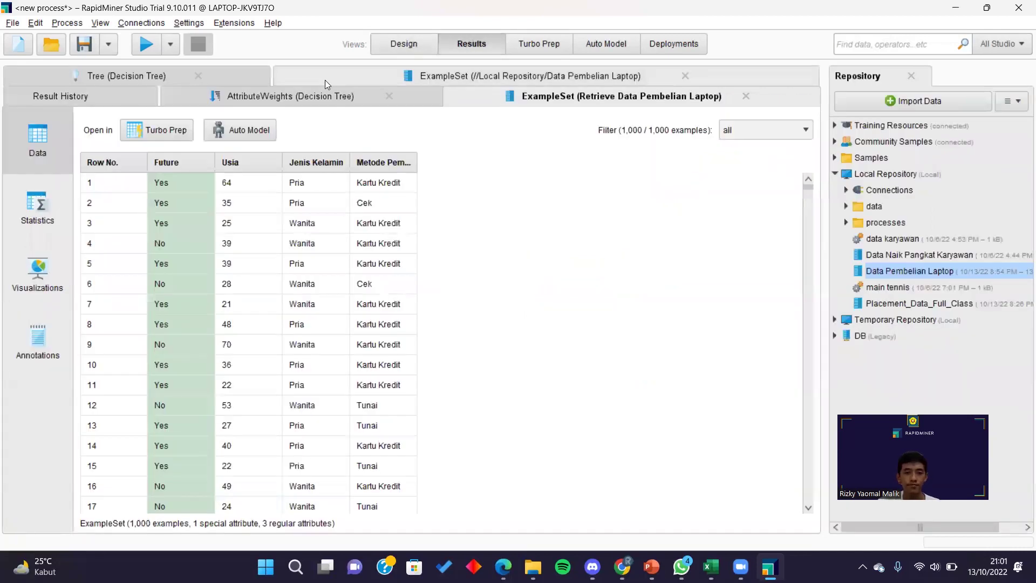
left_click(269, 96)
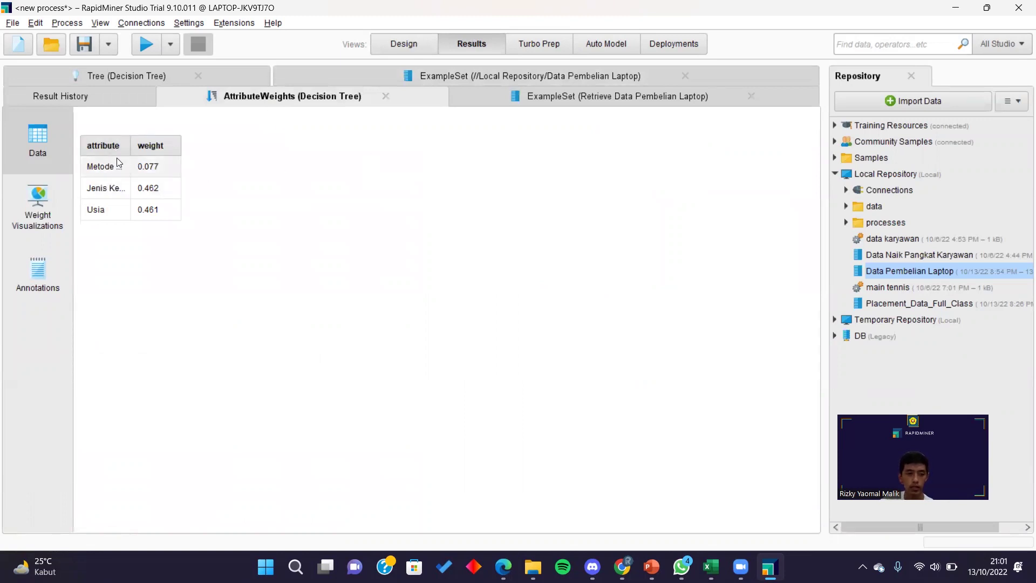
left_click(117, 171)
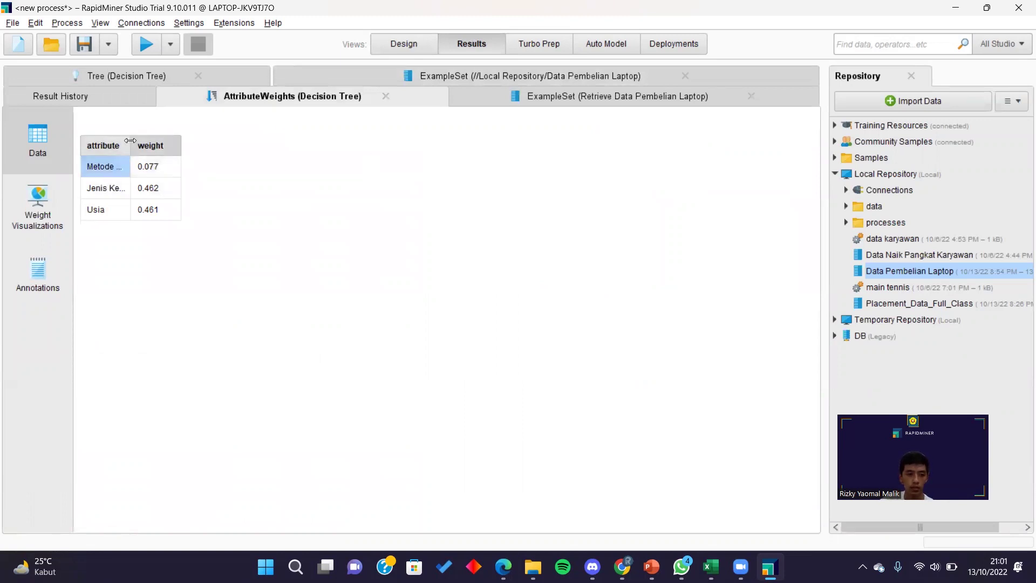
double_click(130, 145)
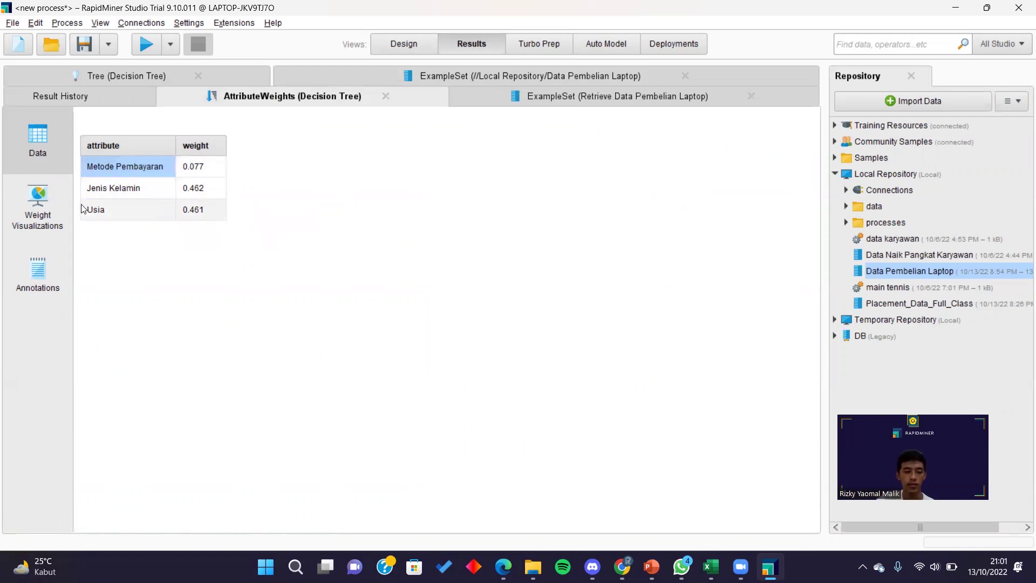
left_click(29, 206)
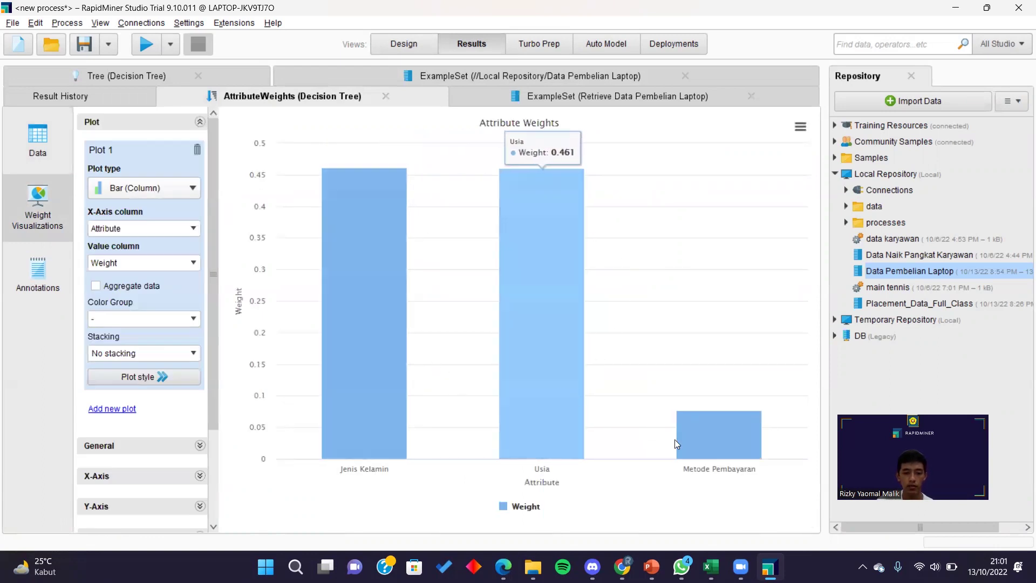
left_click(39, 290)
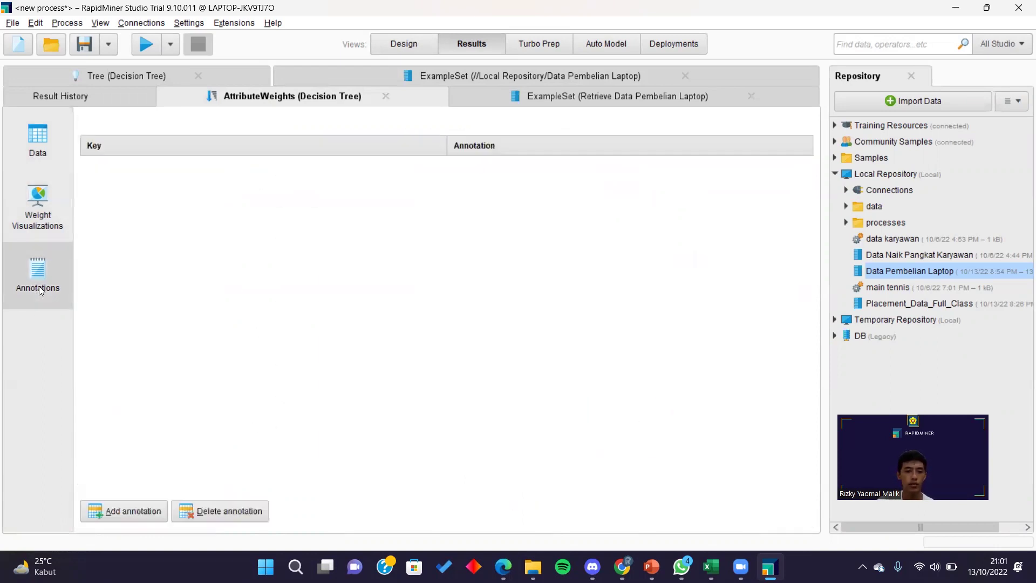
Step: View the decision tree's text description of its rules and its annotations
left_click(136, 76)
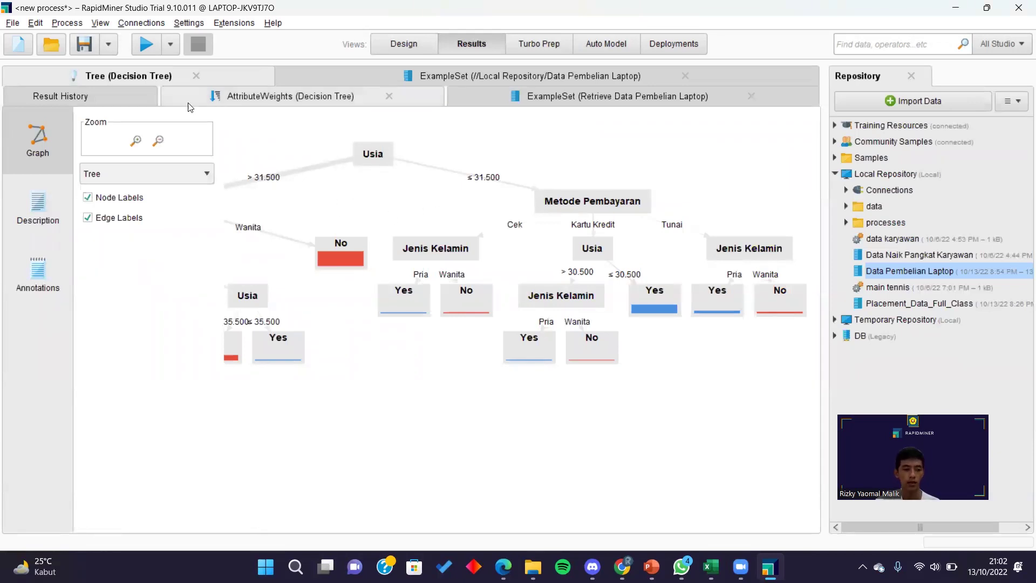
left_click(48, 192)
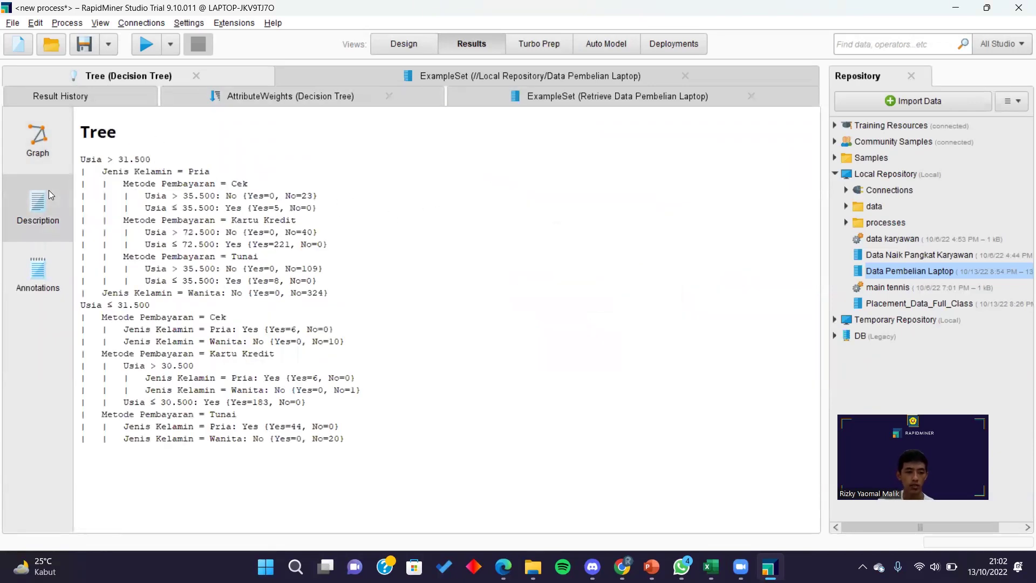
left_click(64, 269)
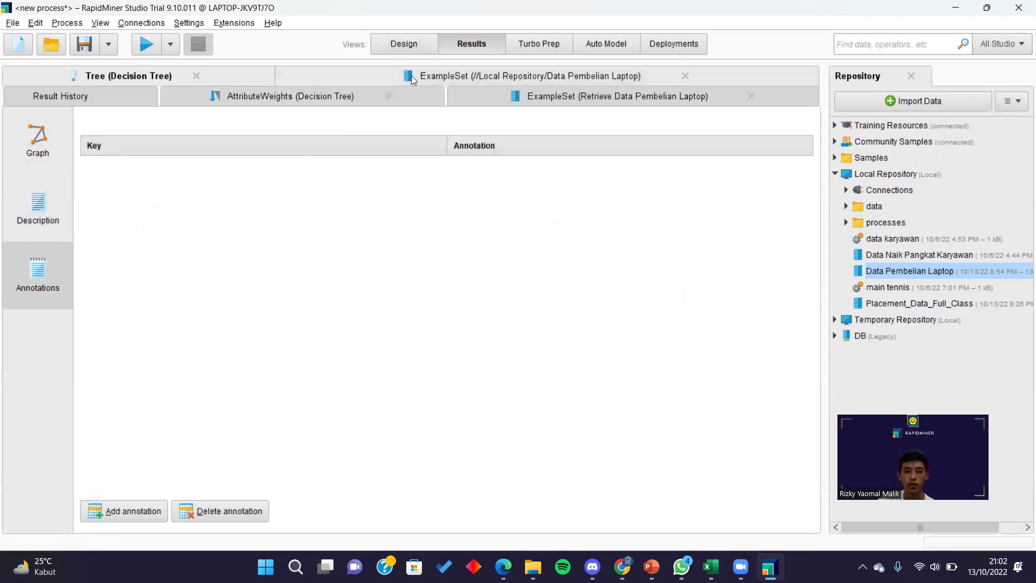
Step: Return to the decision tree's graph and view both branches of the root Usia node together
left_click(22, 139)
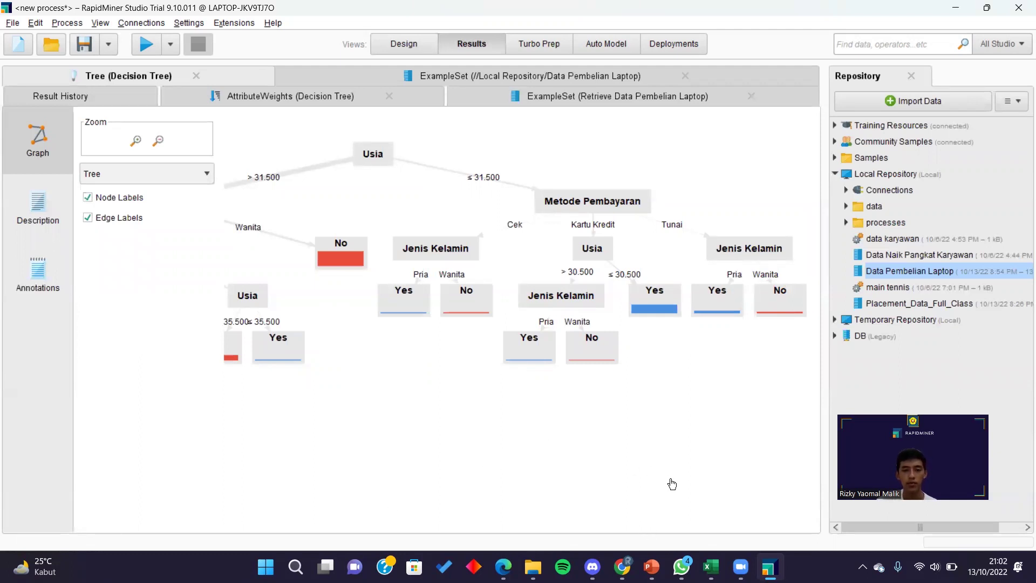
scroll(550, 448, "down", 2)
left_click_drag(400, 403, 477, 398)
scroll(479, 405, "down", 1)
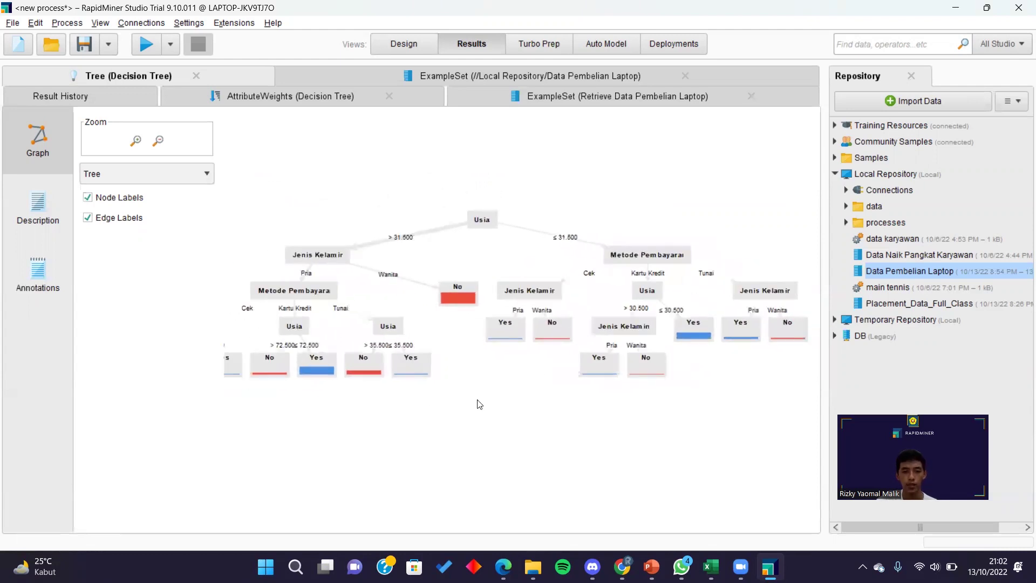